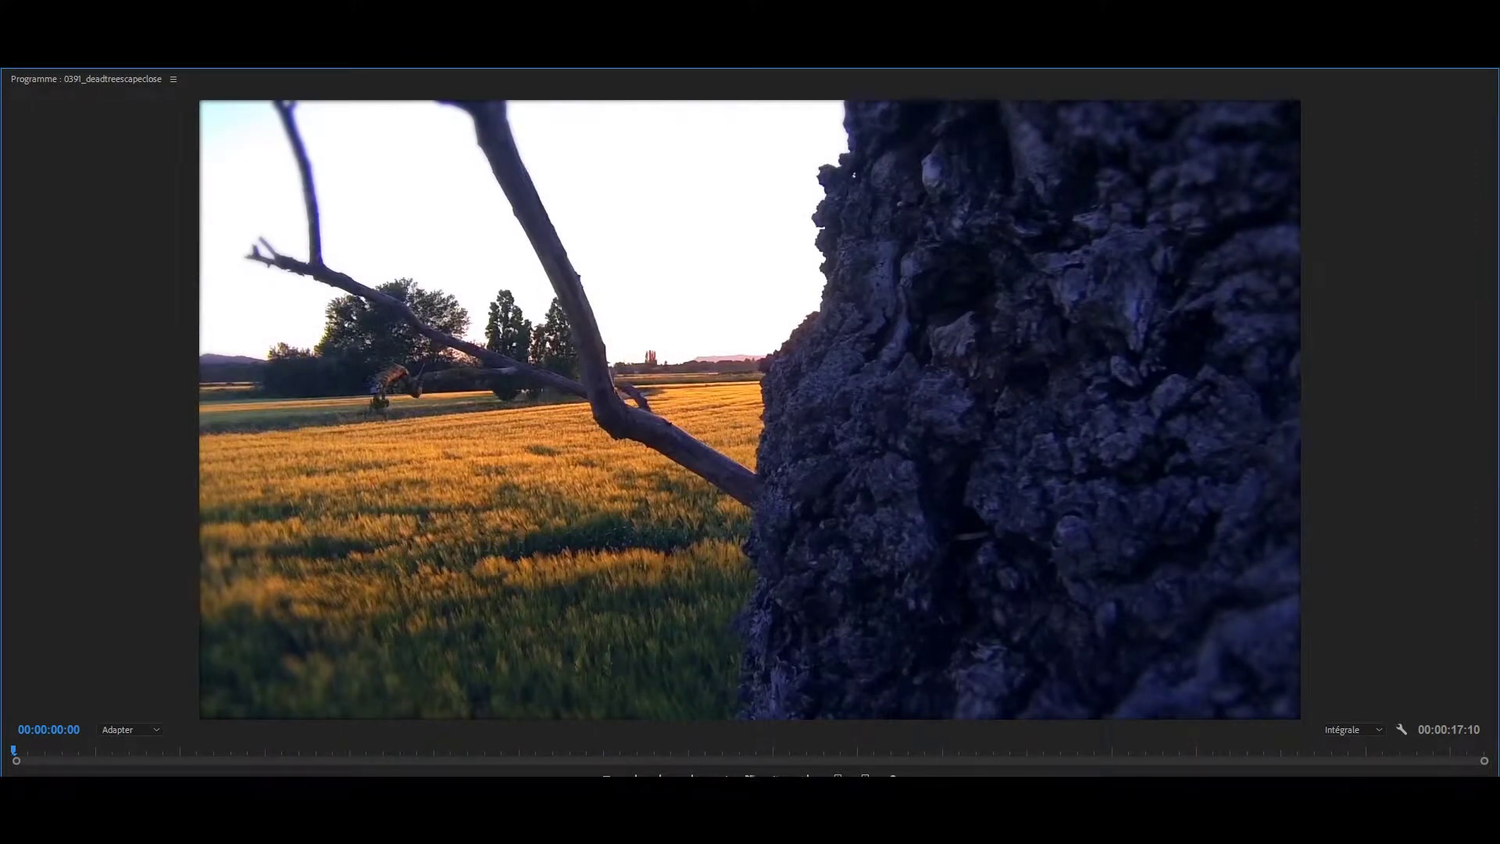
- Play the 03PI_deadtreescapeclose wheat-field clip from the start in the maximized Program monitor
key(space)
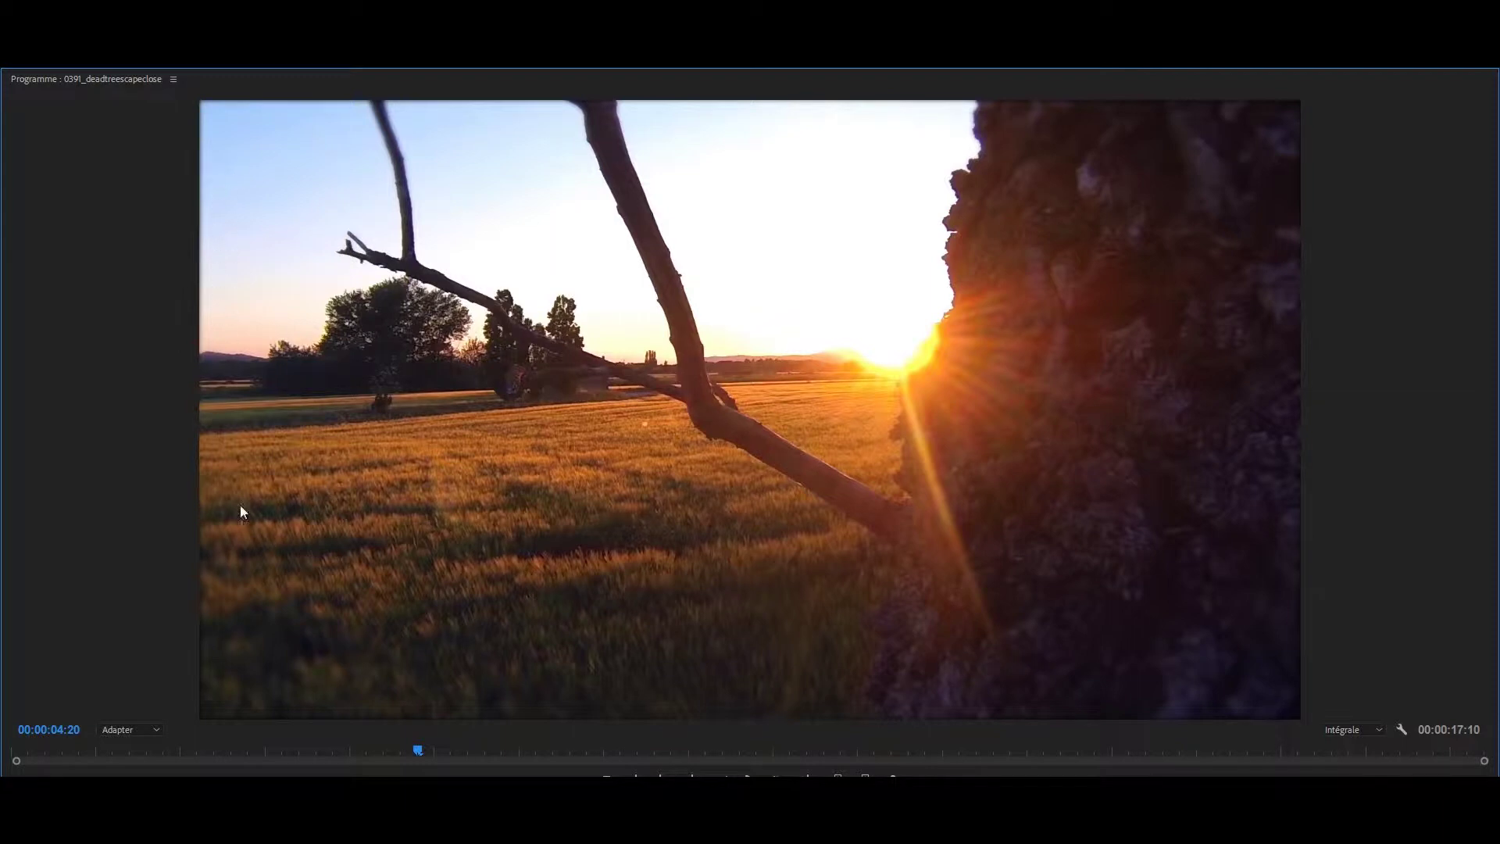
- Raise the Flou edge blur to 33 and preview it in the enlarged Program monitor
double_click(55, 76)
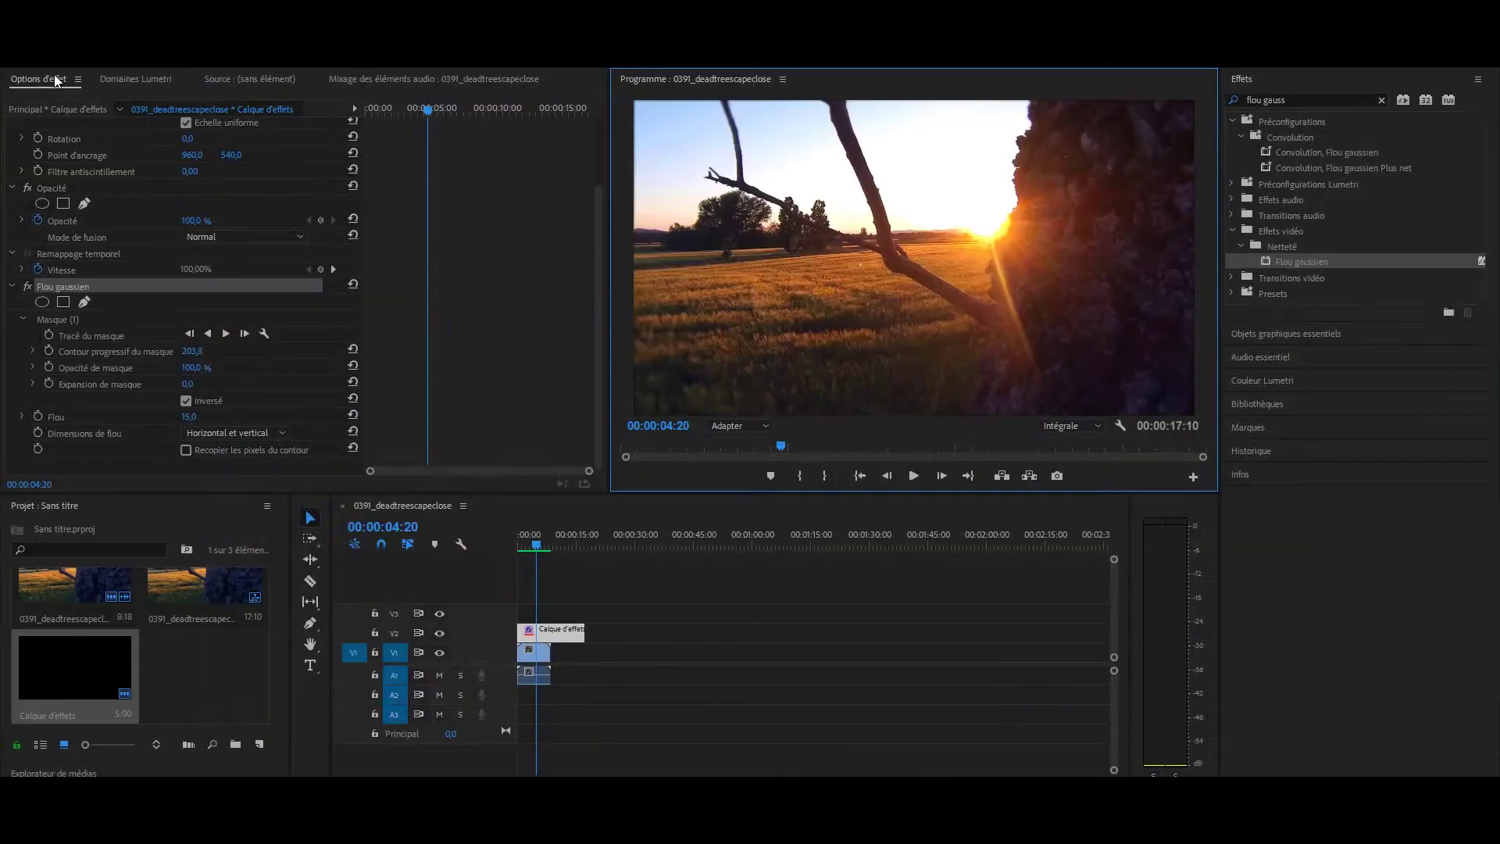
drag(188, 415, 216, 414)
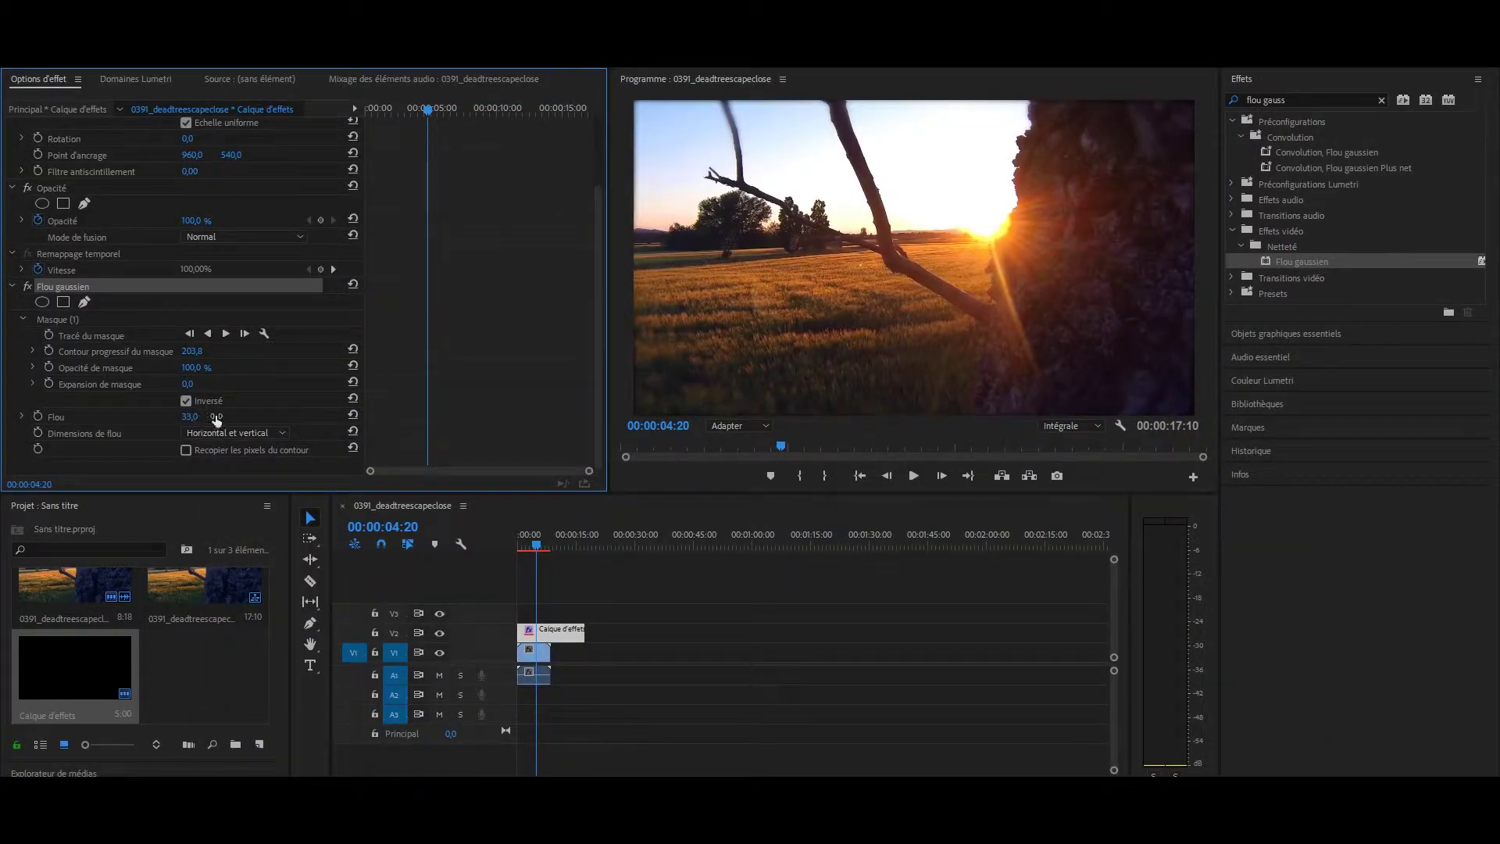
double_click(658, 82)
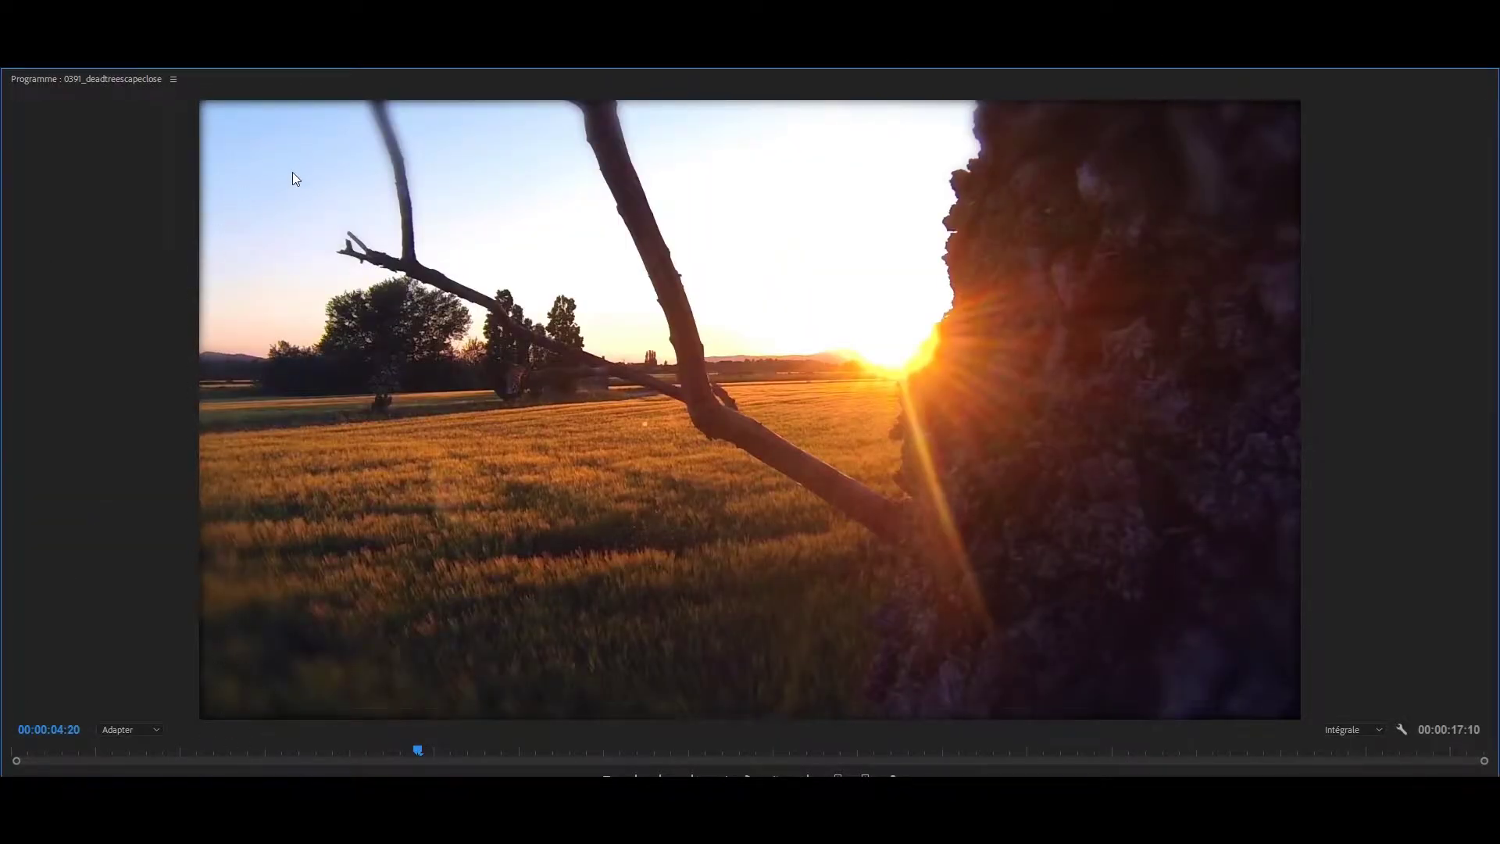
double_click(82, 82)
- Delete the adjustment-layer clip from the V2 track
drag(564, 630, 734, 630)
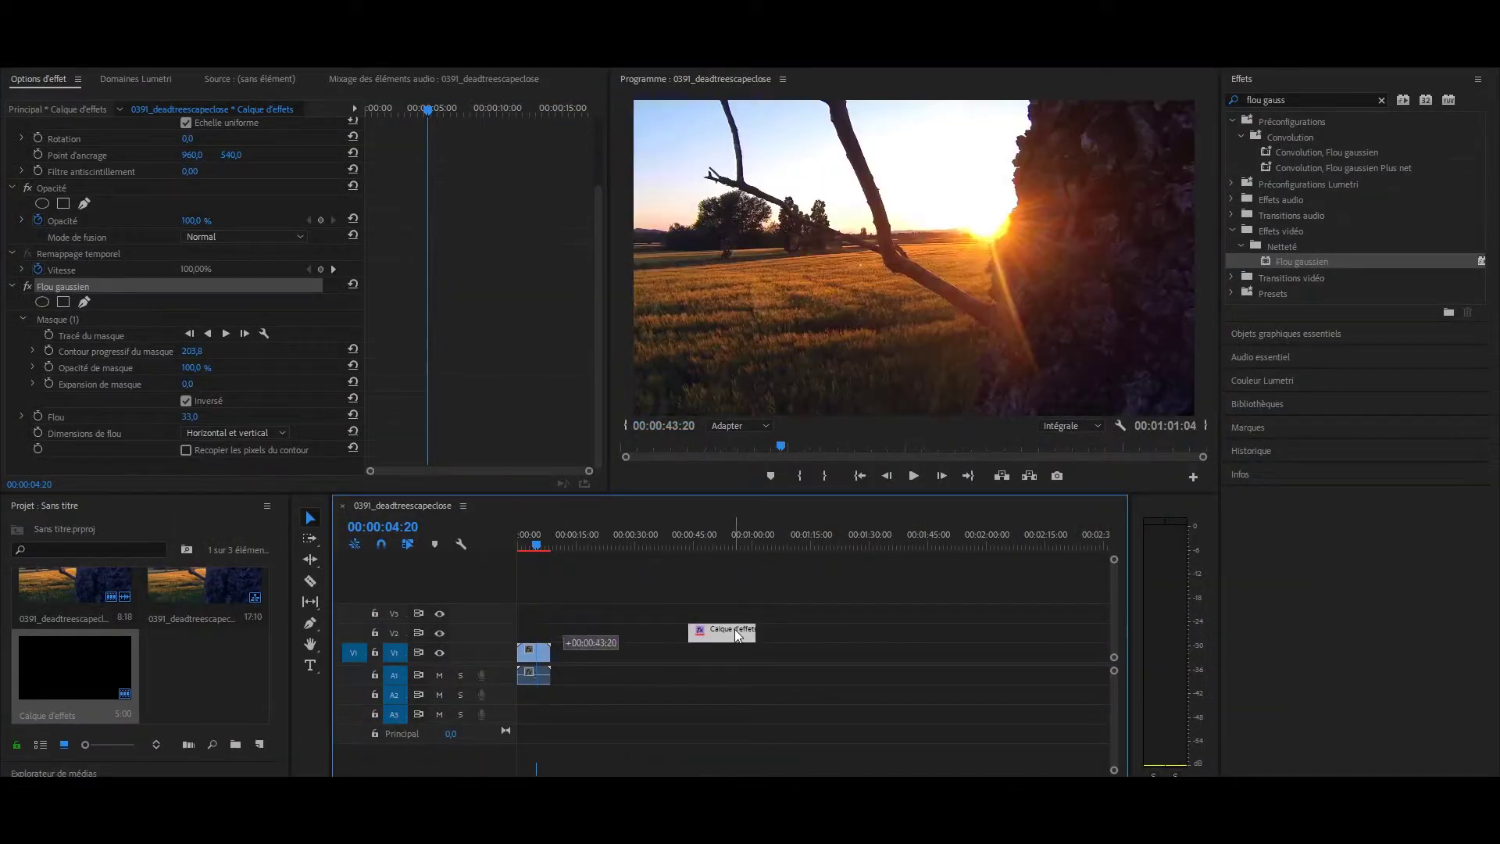
key(Delete)
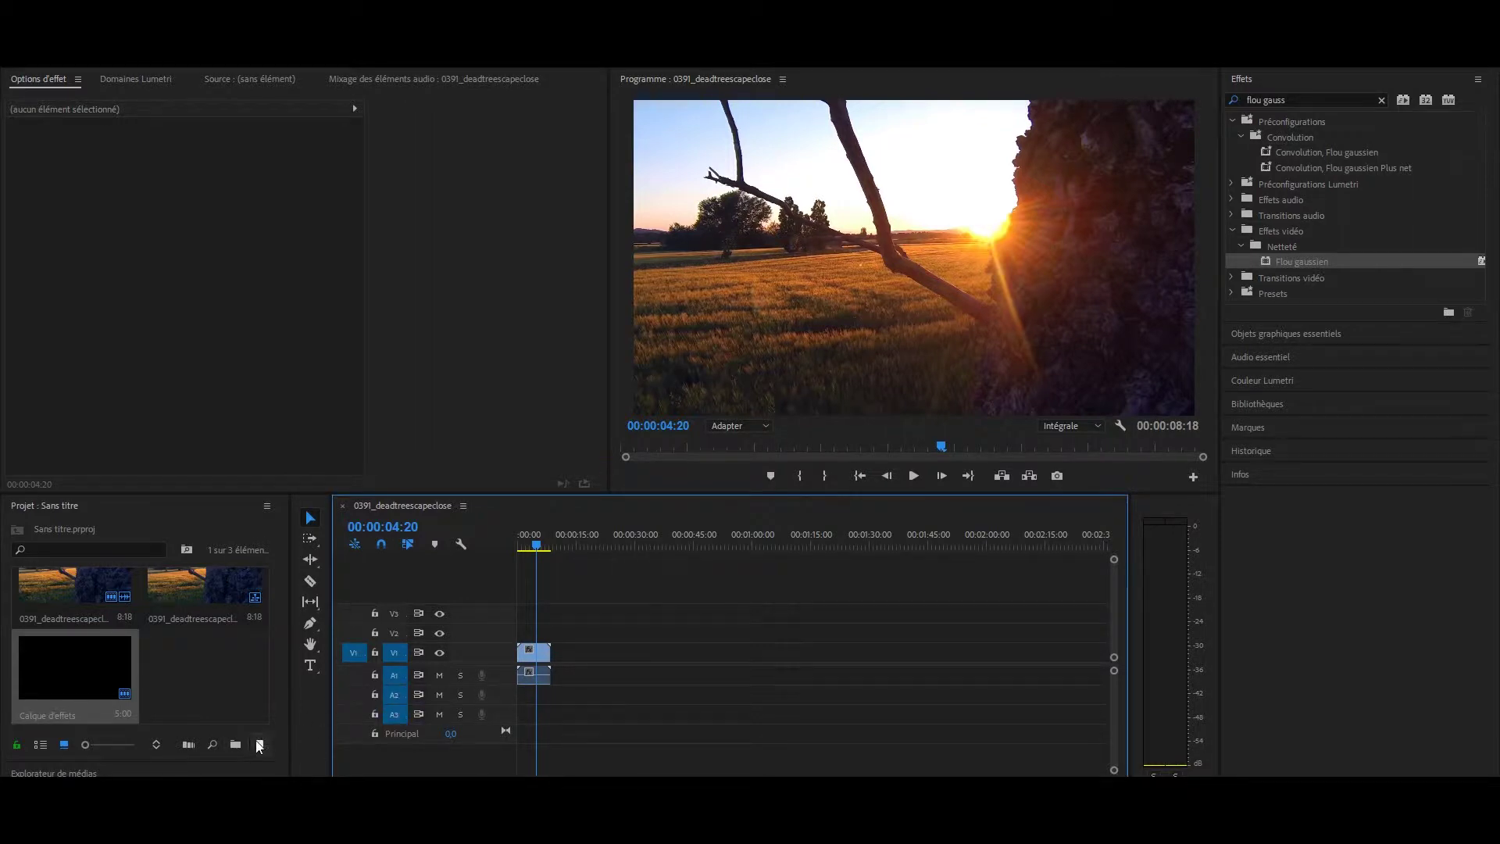
click(259, 743)
- Create a new 1920×1080, 25 i/s Calque d'effets adjustment layer
click(319, 605)
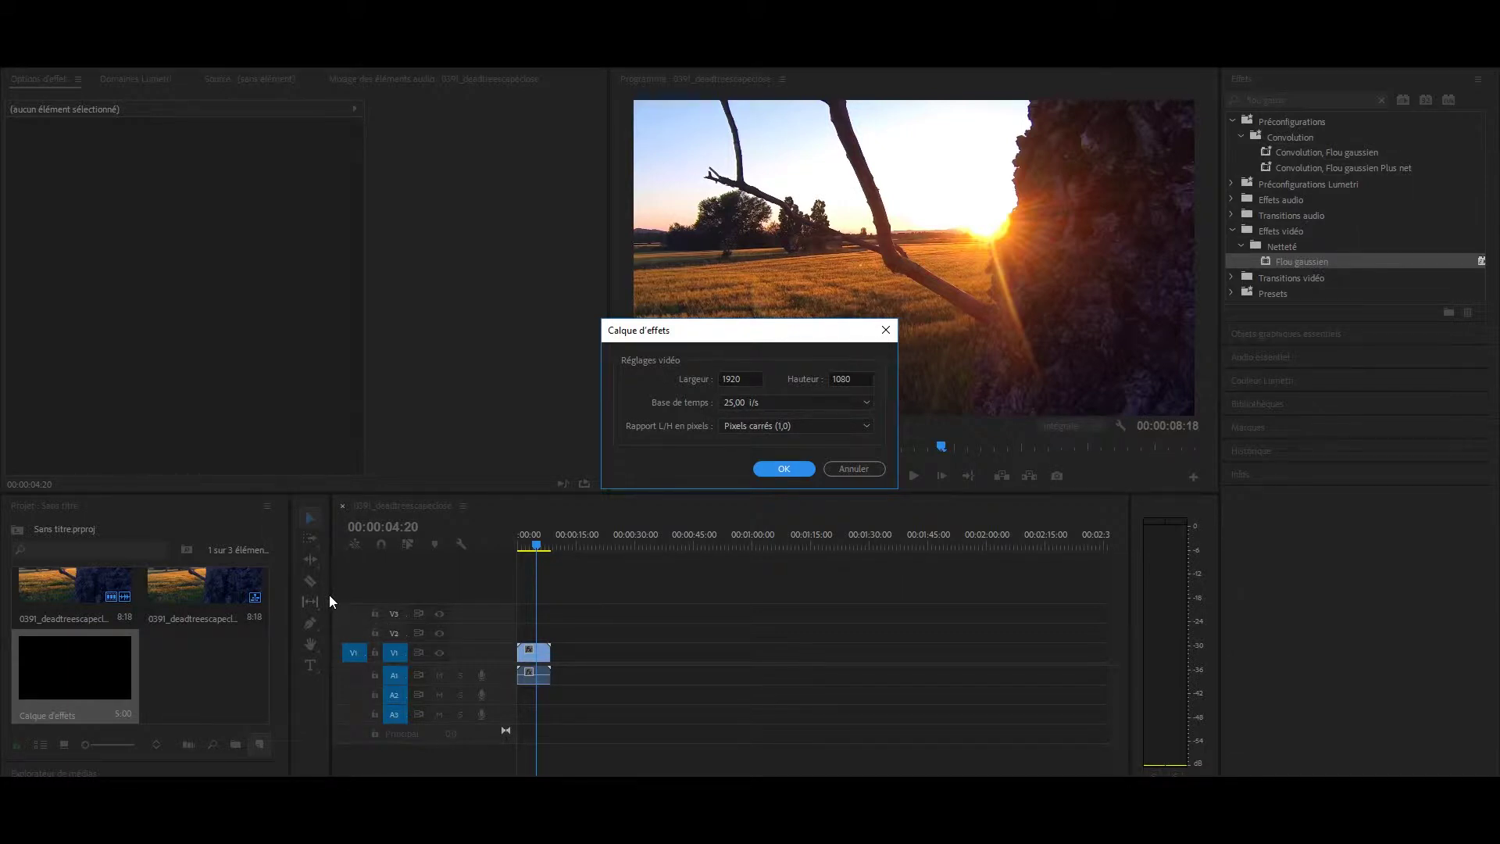
click(792, 472)
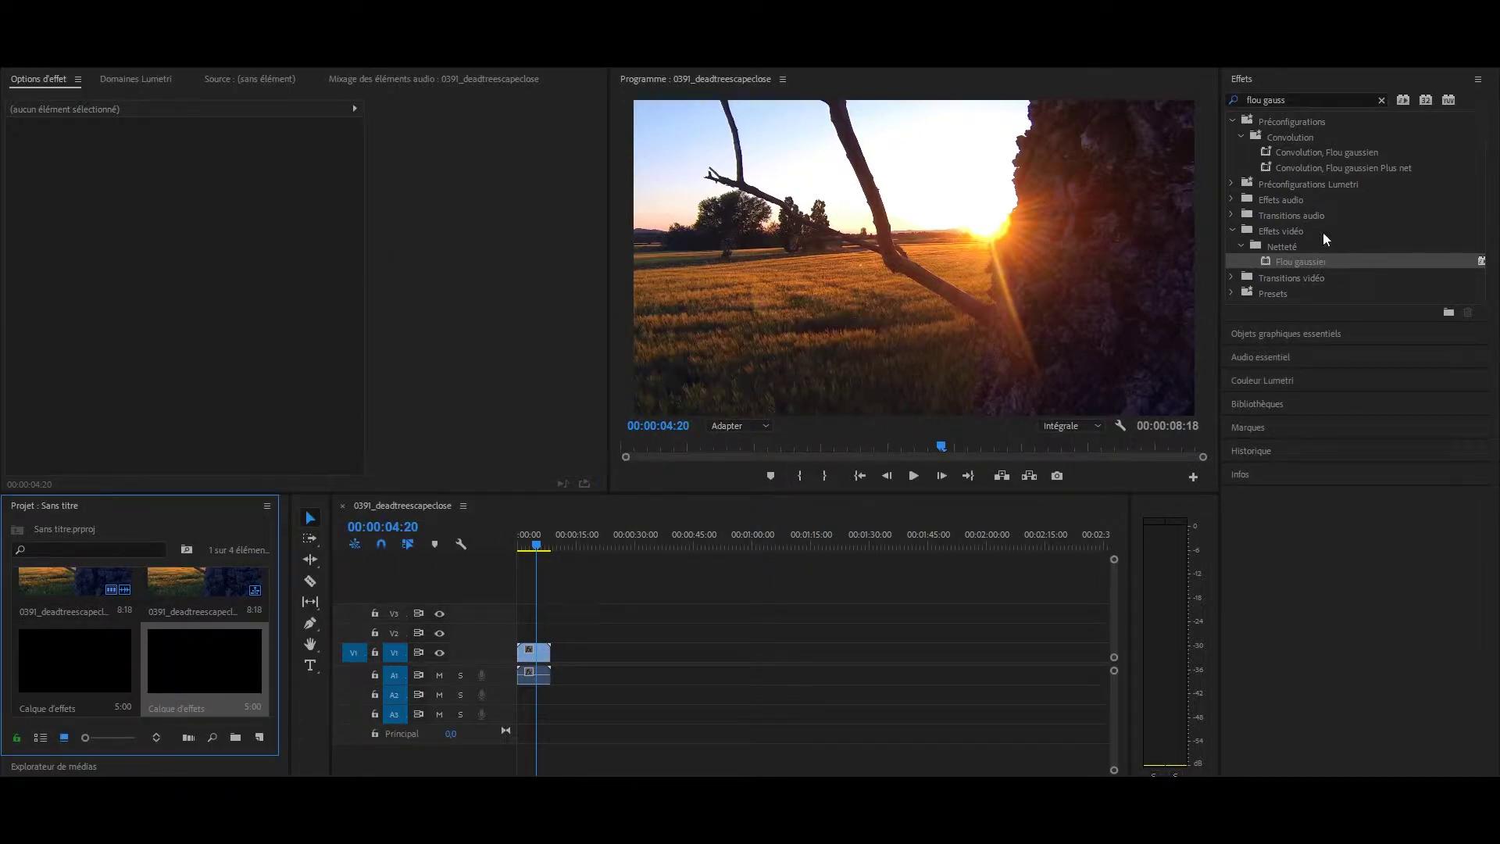
- Search the Effects panel for 'flou gaussi' to find Flou gaussien
click(1312, 100)
key(ctrl+a)
key(BackSpace)
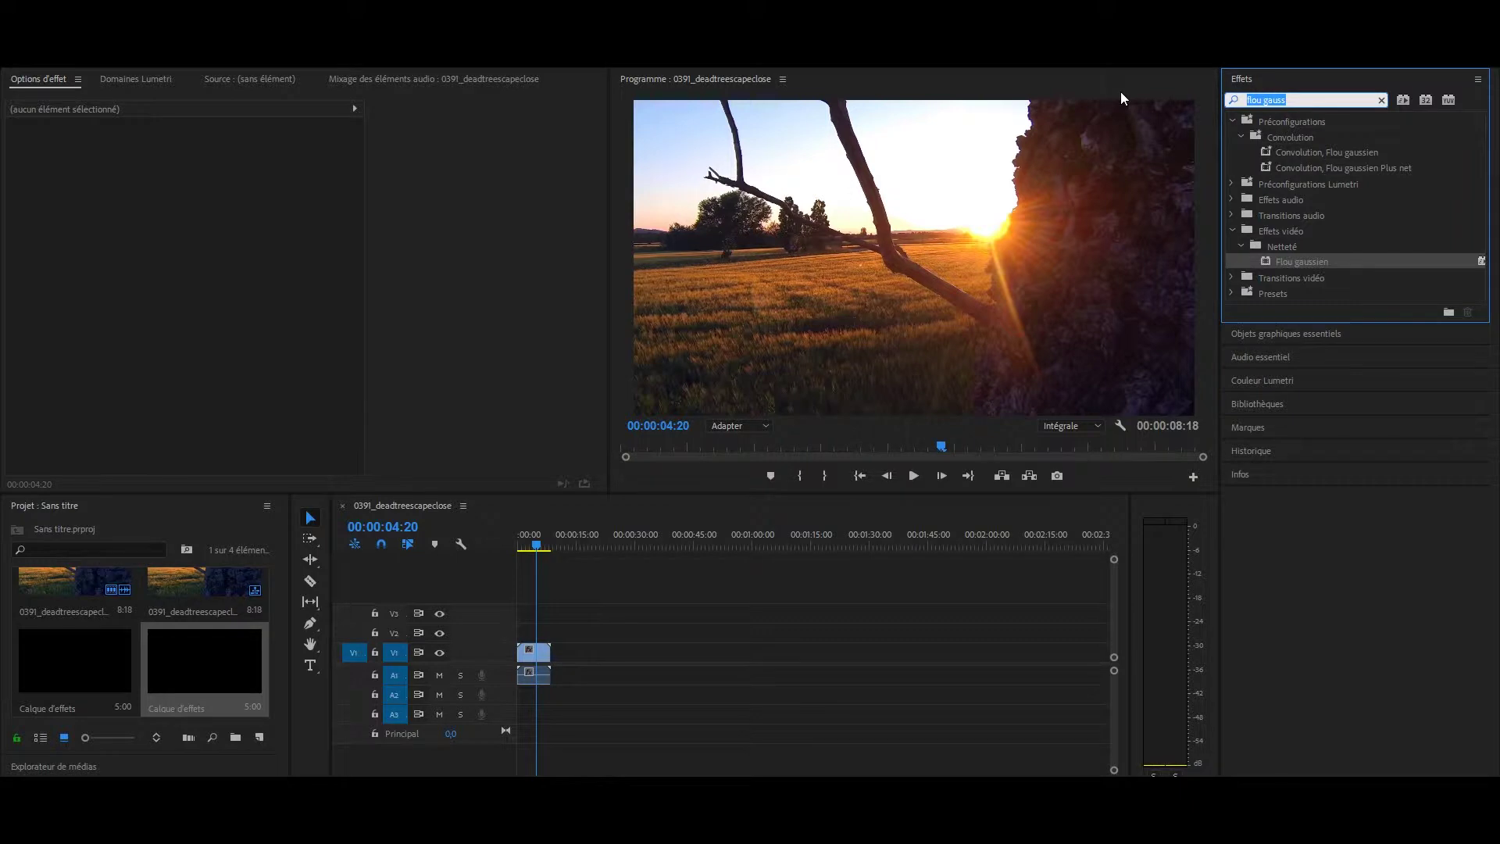
text(flou a)
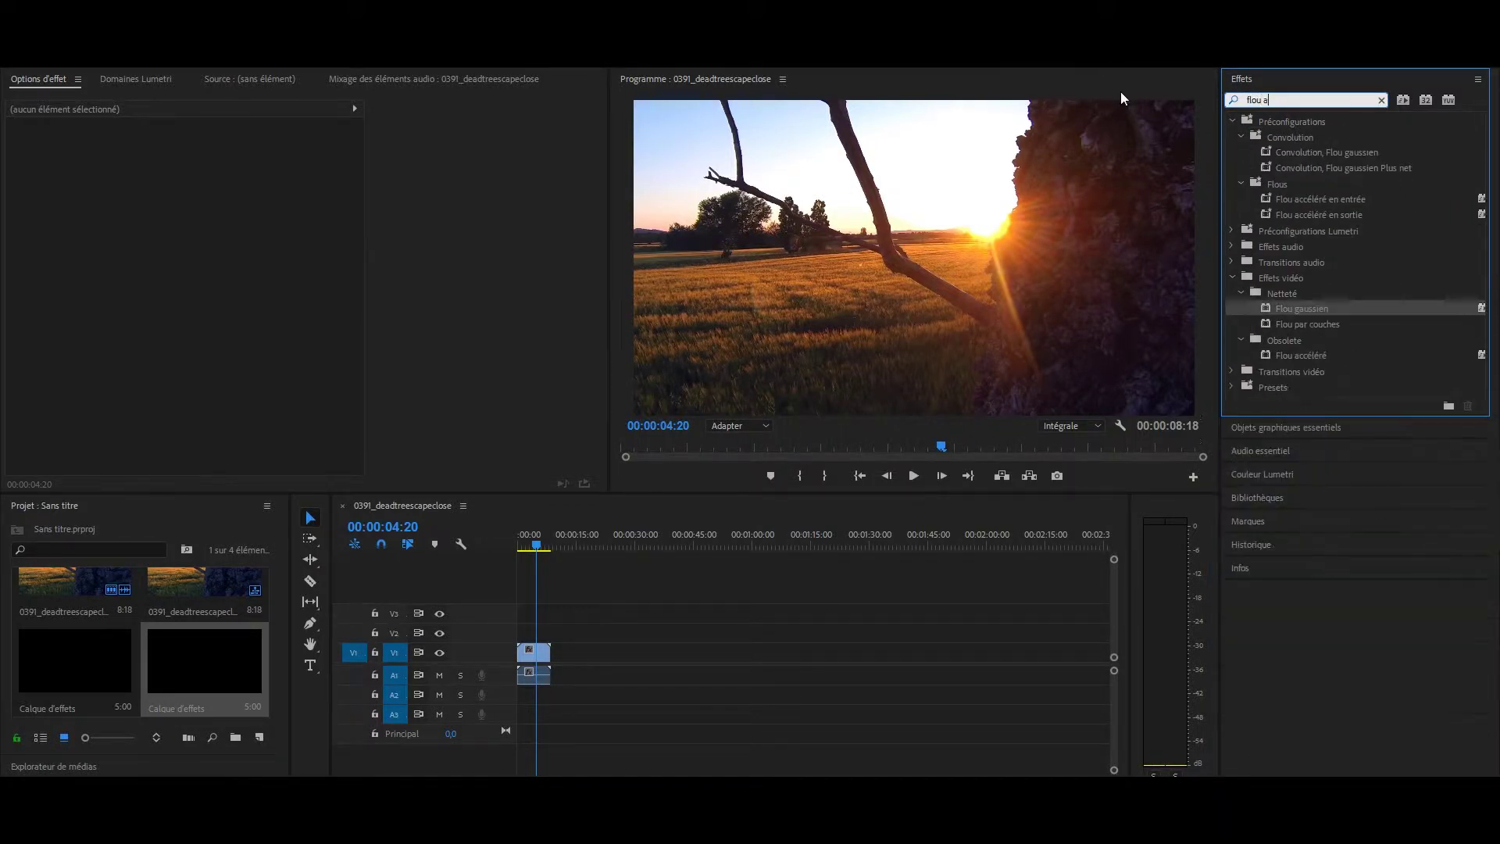
key(BackSpace)
text(ga)
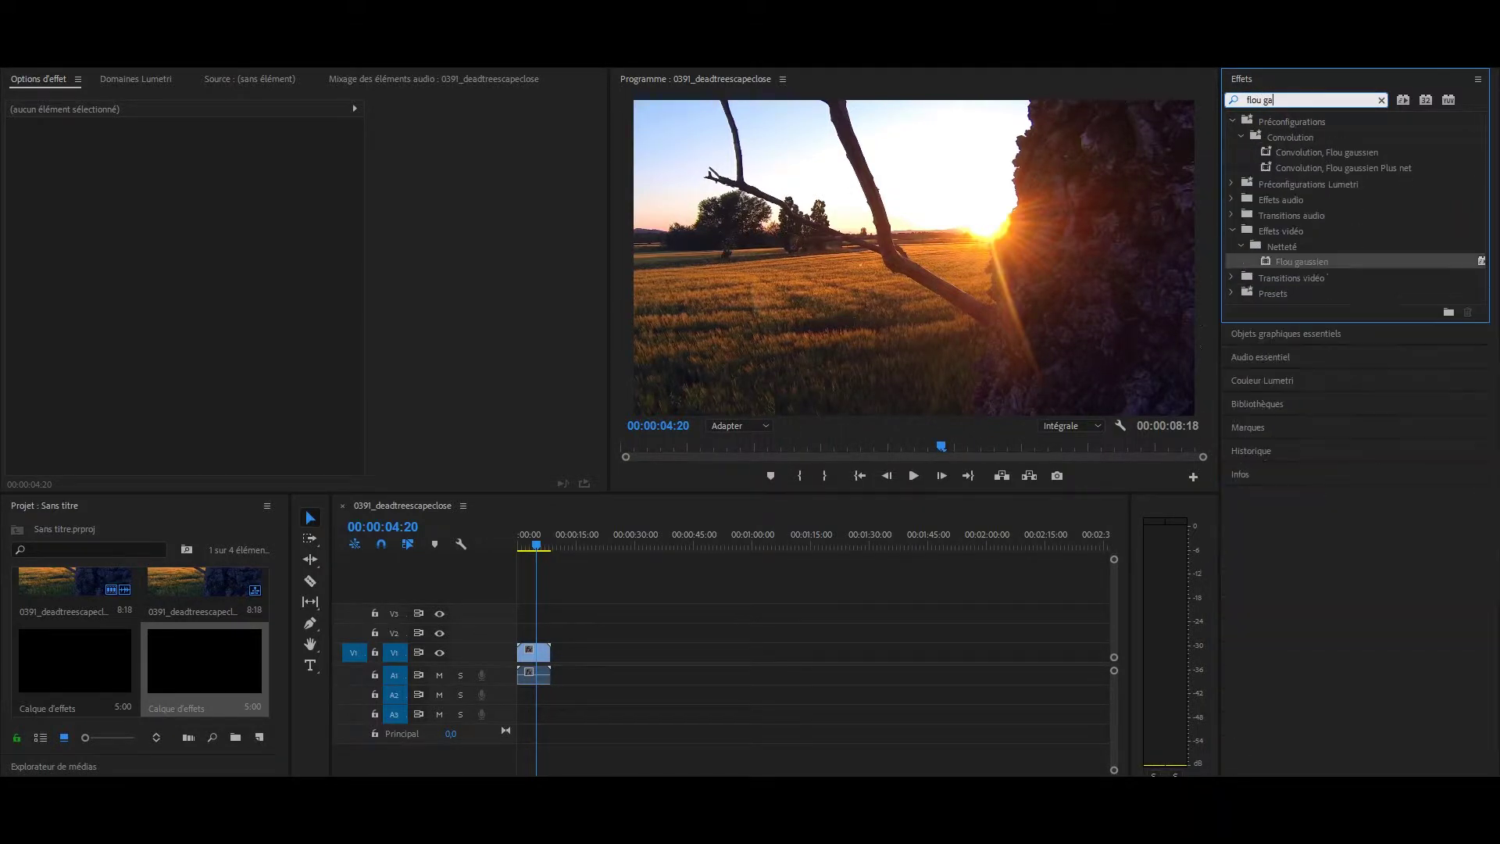
text(ussi)
- Place the new adjustment layer at the start of V2 and apply Flou gaussien to it
drag(1305, 264, 229, 663)
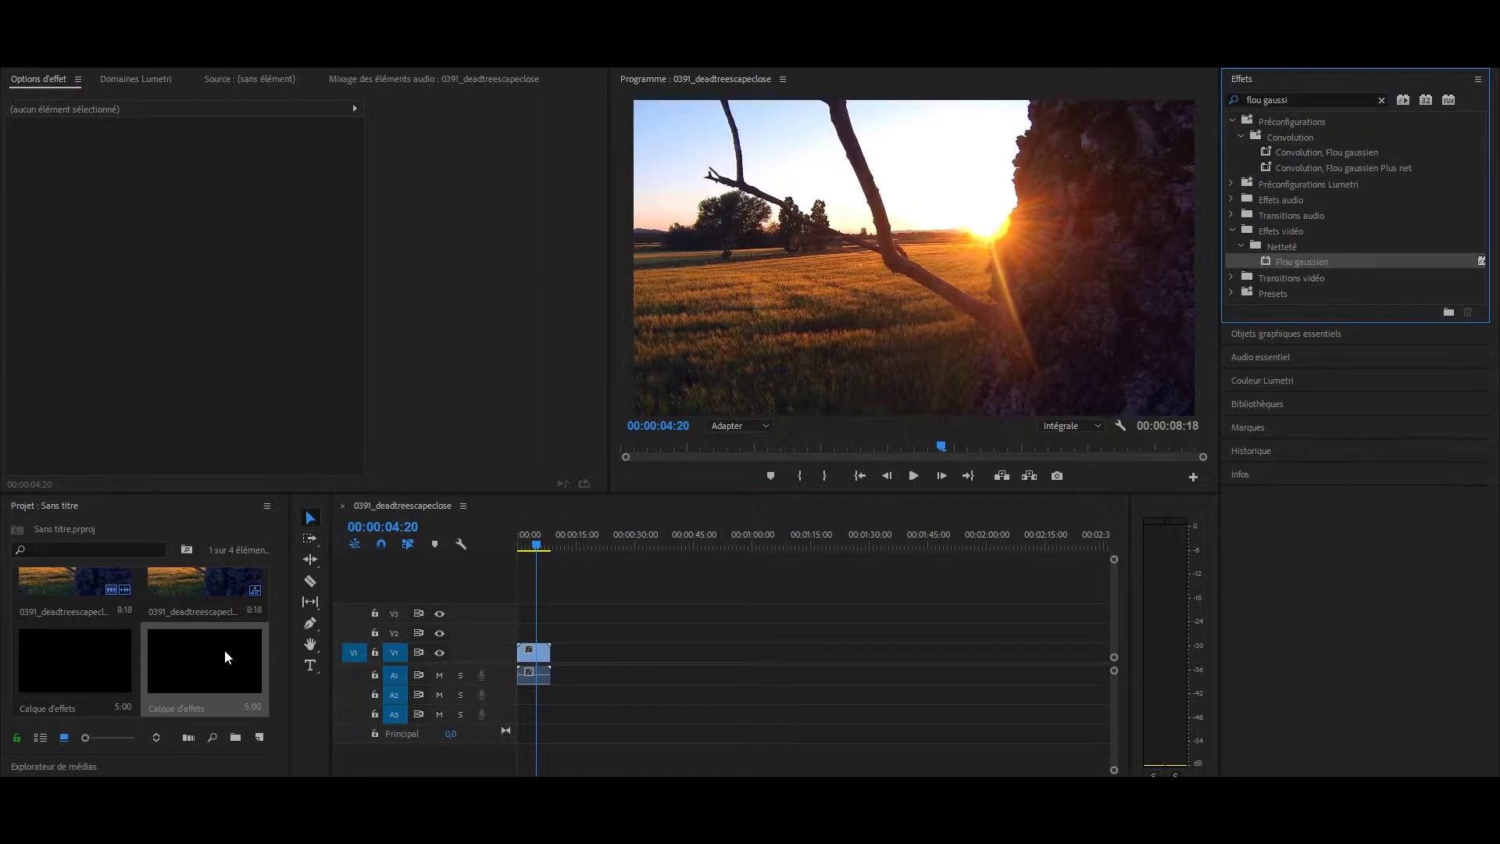
drag(204, 663, 527, 632)
mouse_move(1281, 262)
mouse_down()
mouse_move(526, 633)
mouse_move(568, 631)
mouse_up()
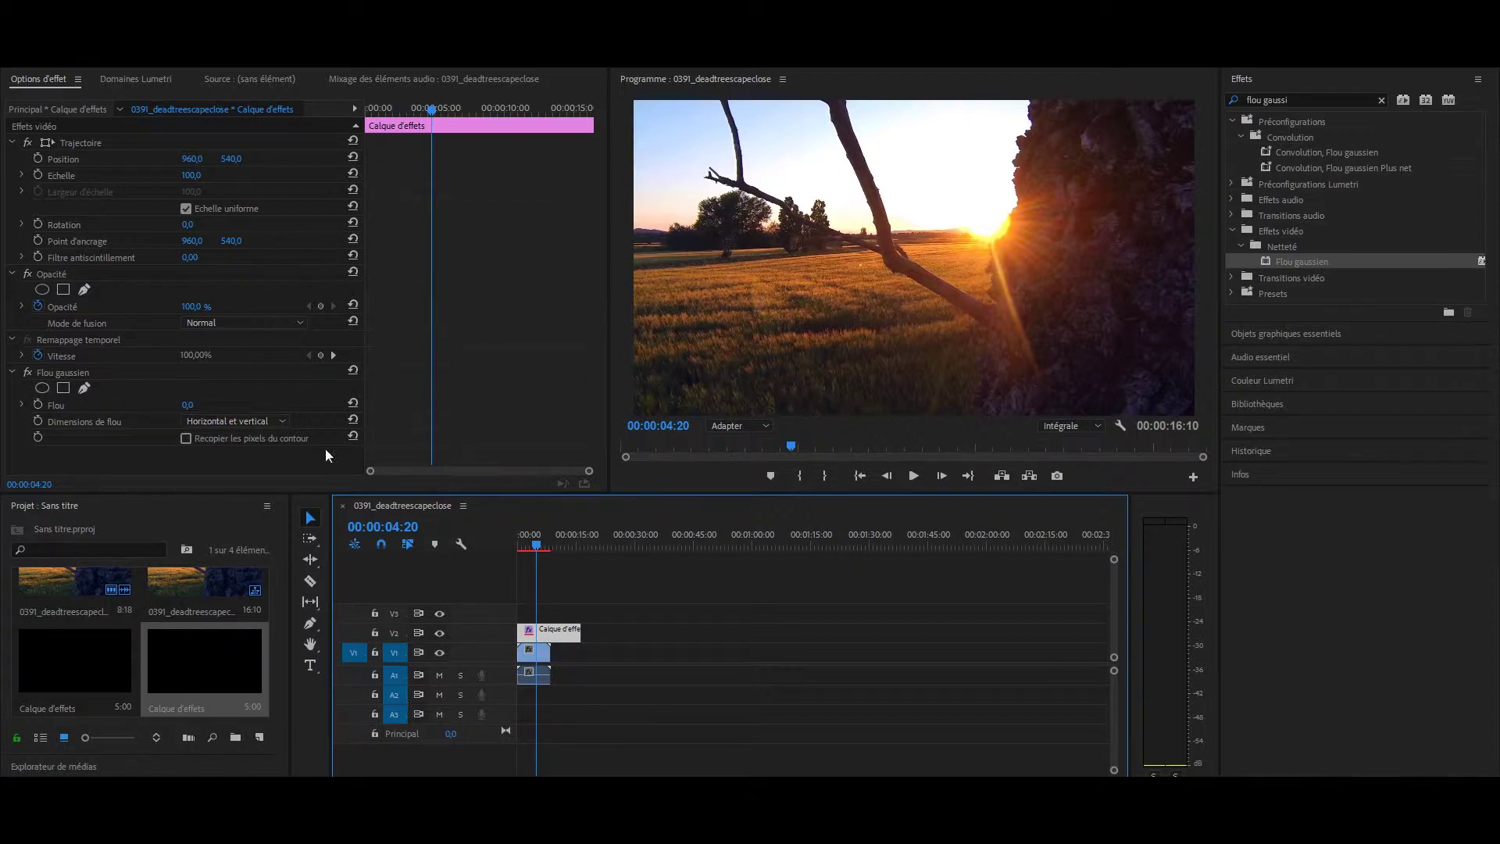
- Add an elliptical mask to Flou gaussien and increase its feather
click(81, 372)
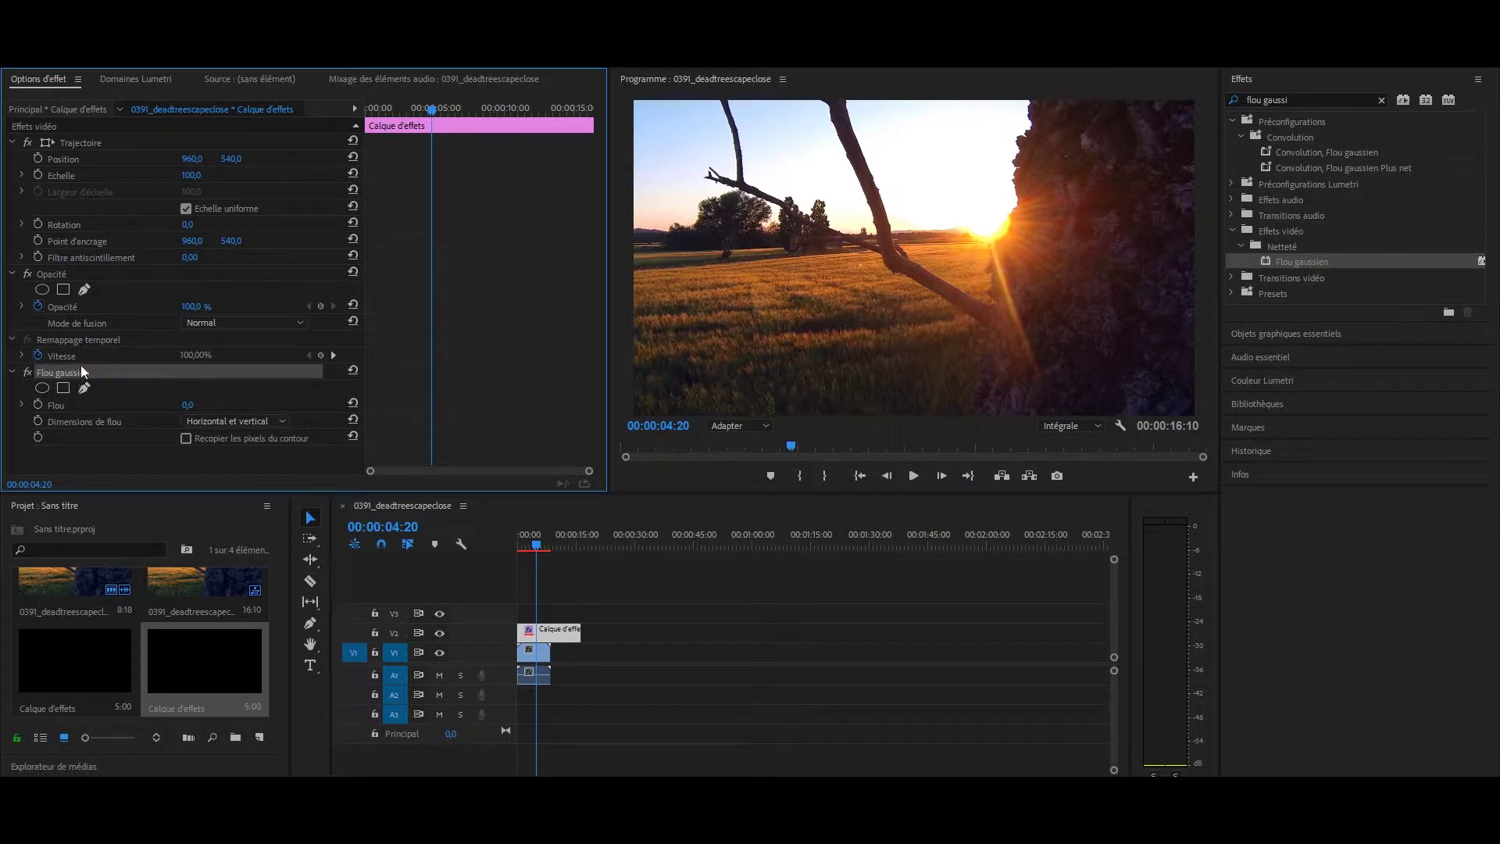
click(44, 387)
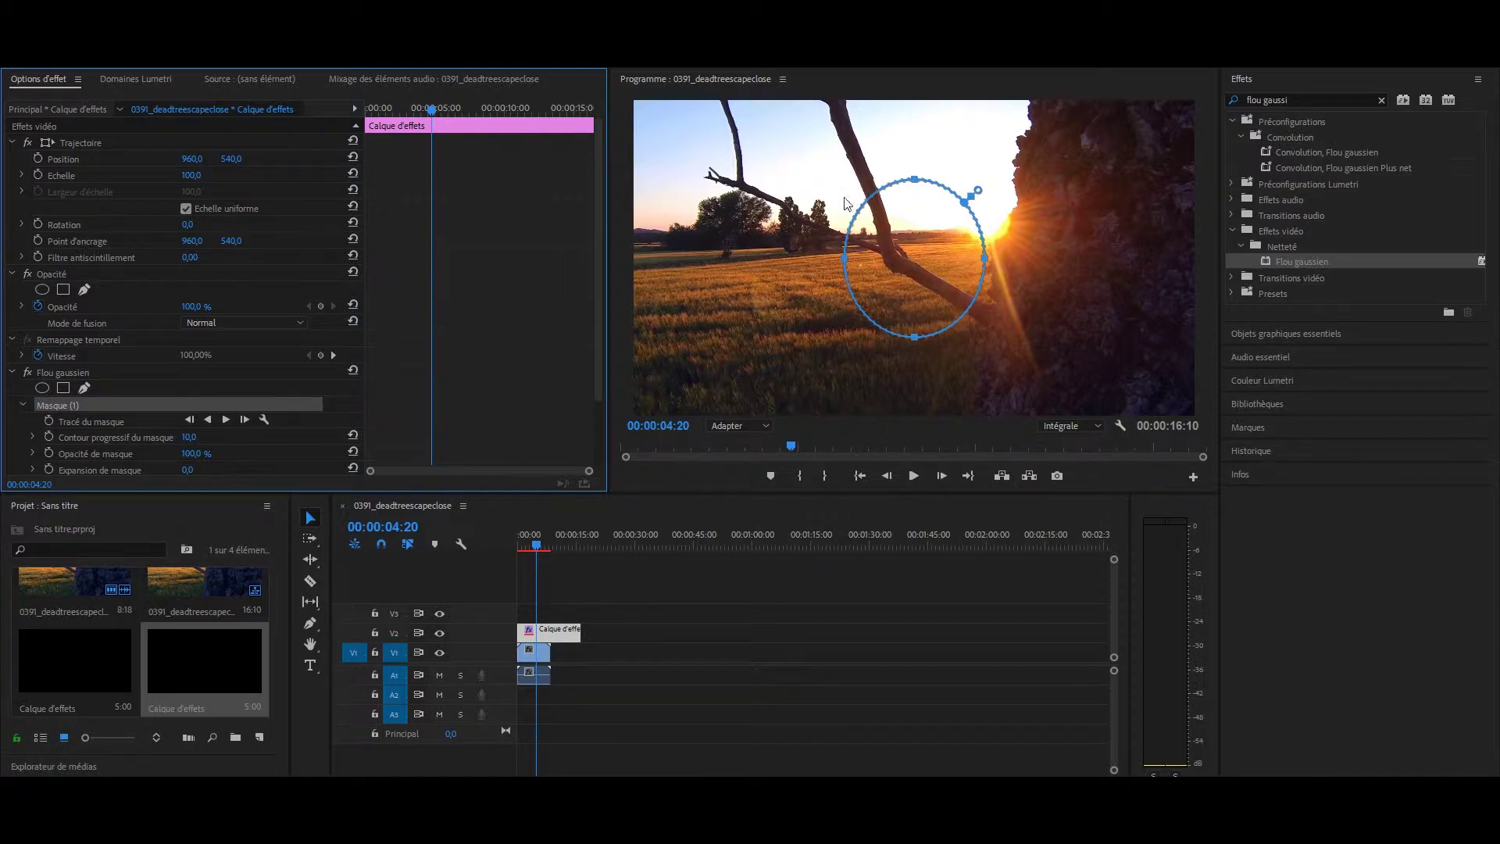
drag(977, 185, 999, 181)
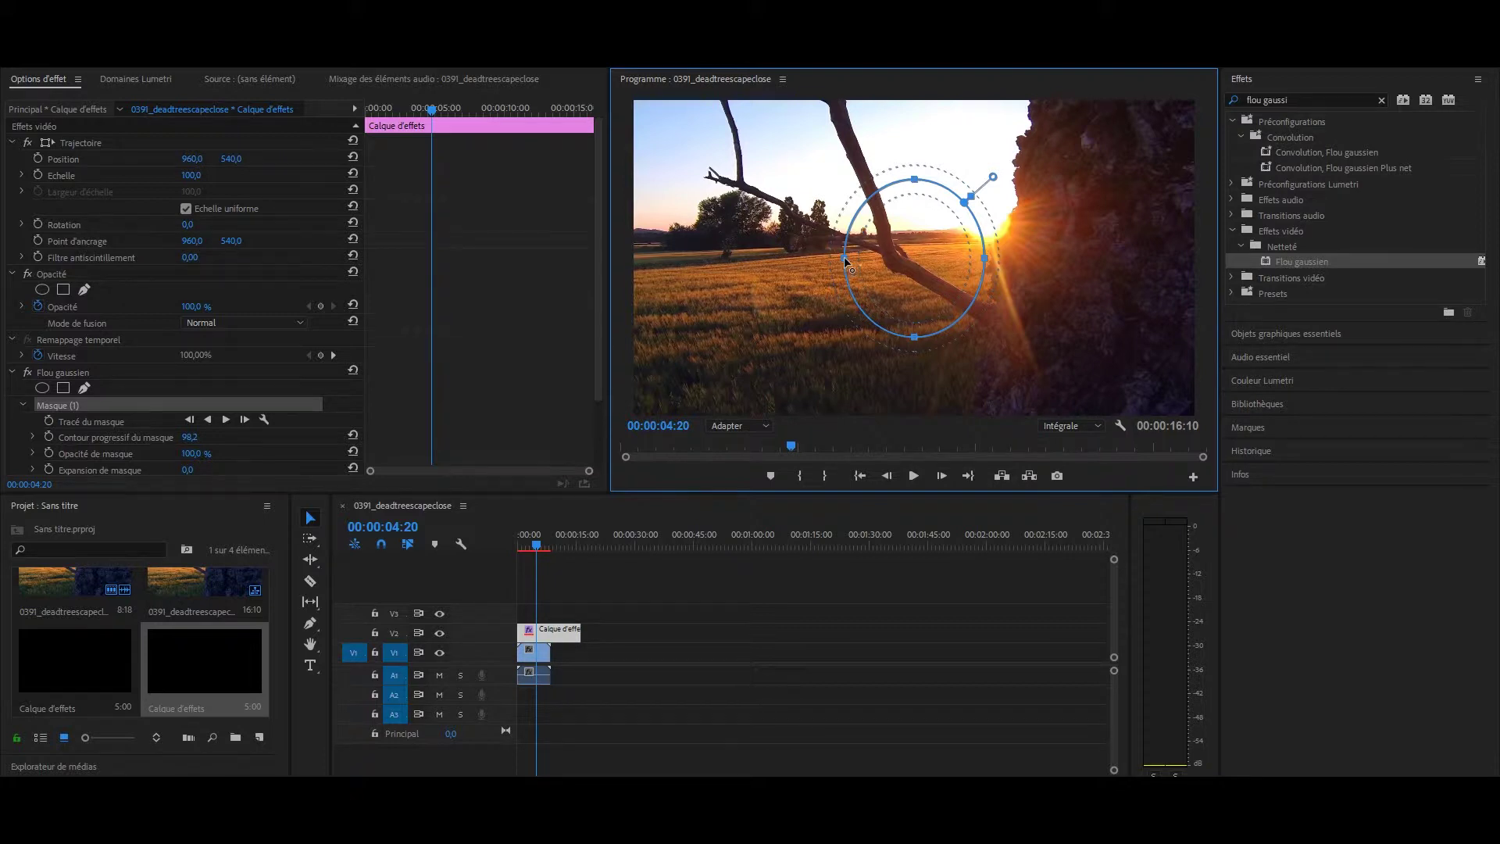
- Stretch the mask ellipse left, right, up and down over the frame, with almost no feather
drag(844, 261, 657, 259)
drag(953, 167, 945, 186)
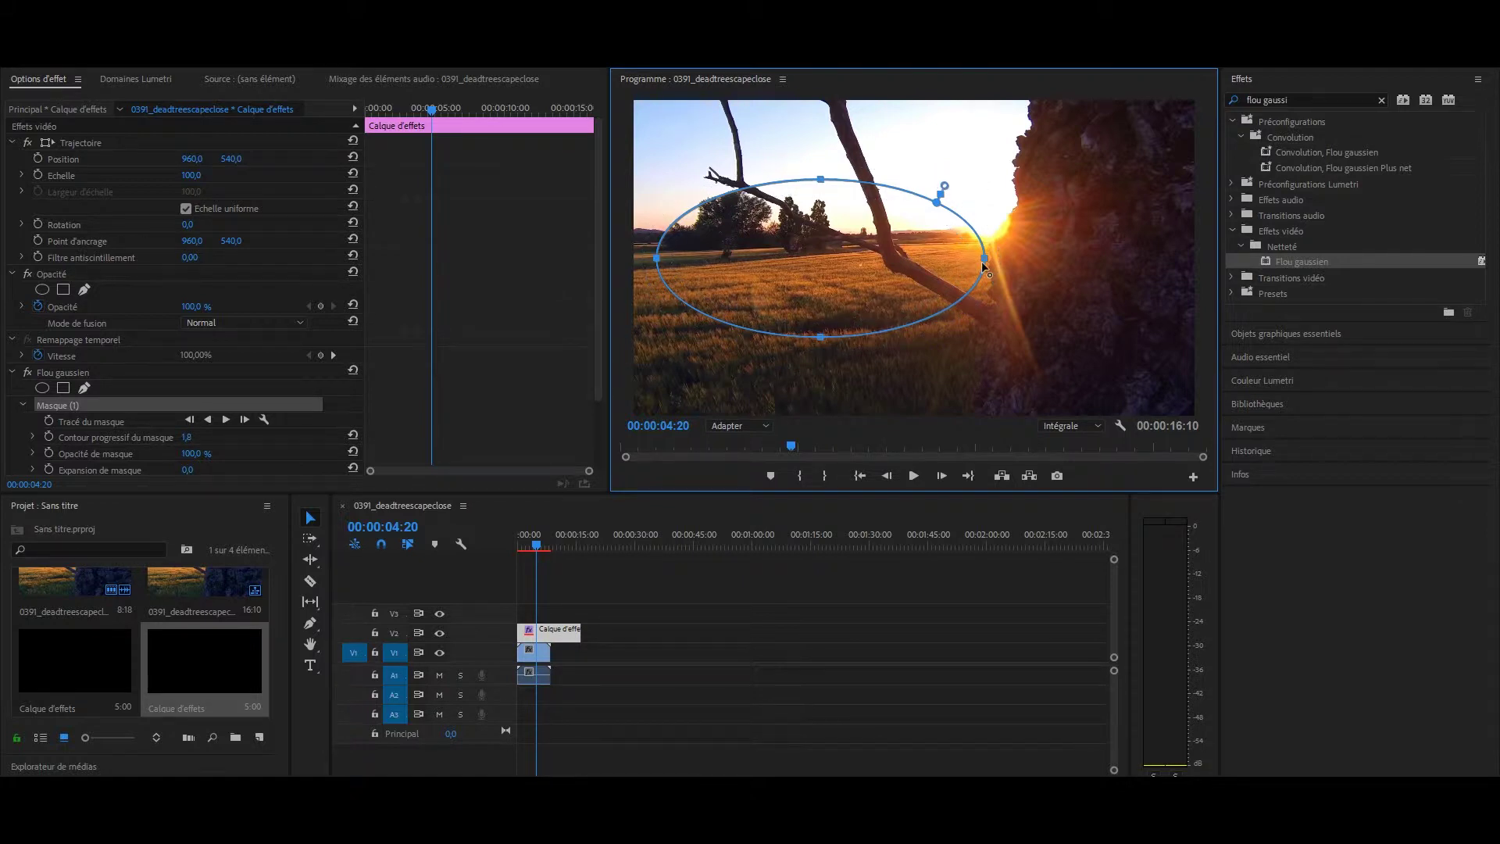
drag(985, 268, 1171, 263)
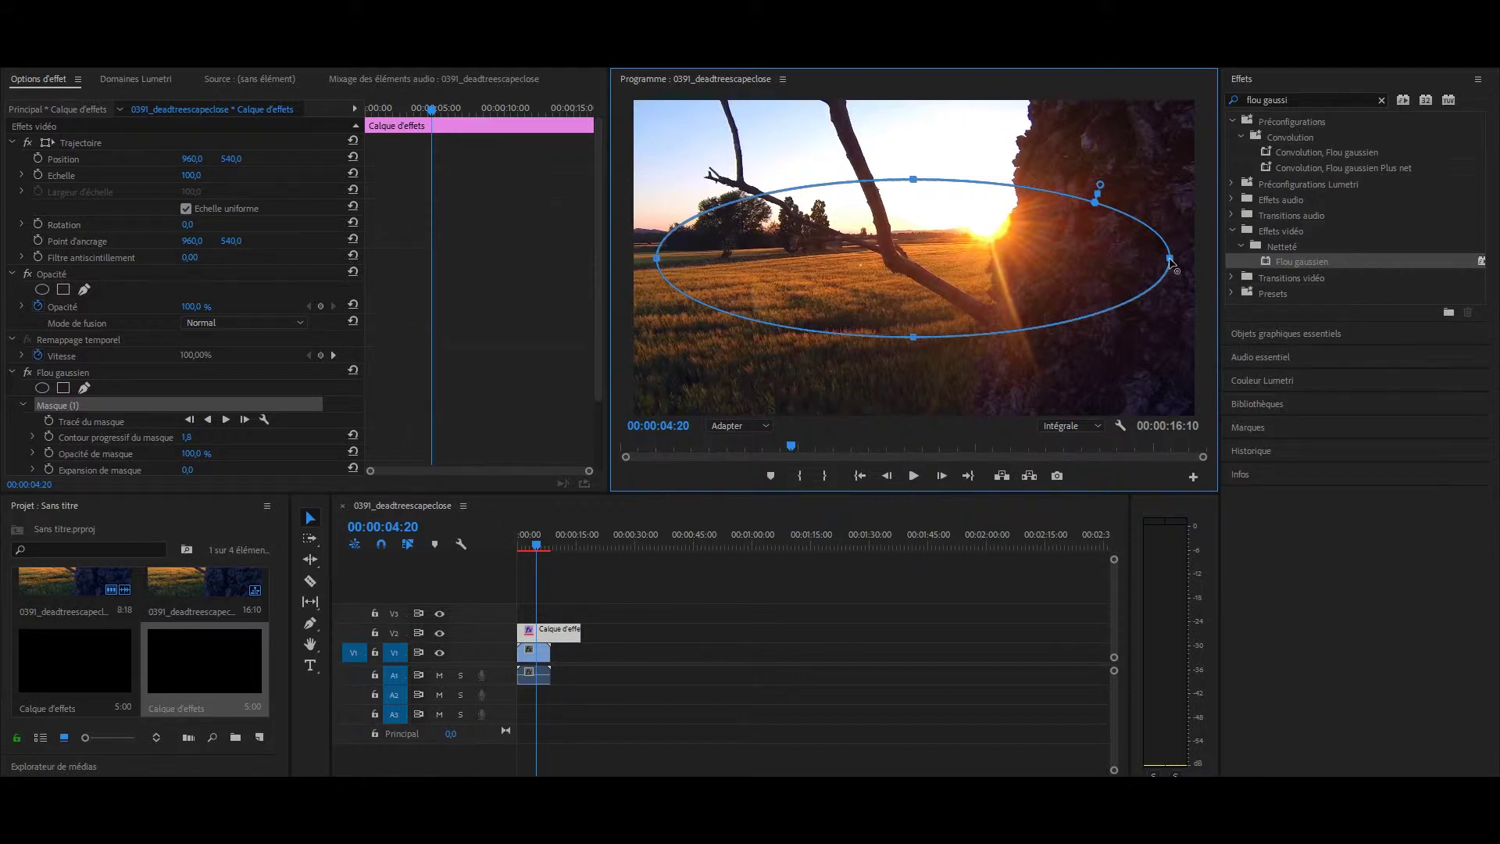
drag(914, 179, 913, 115)
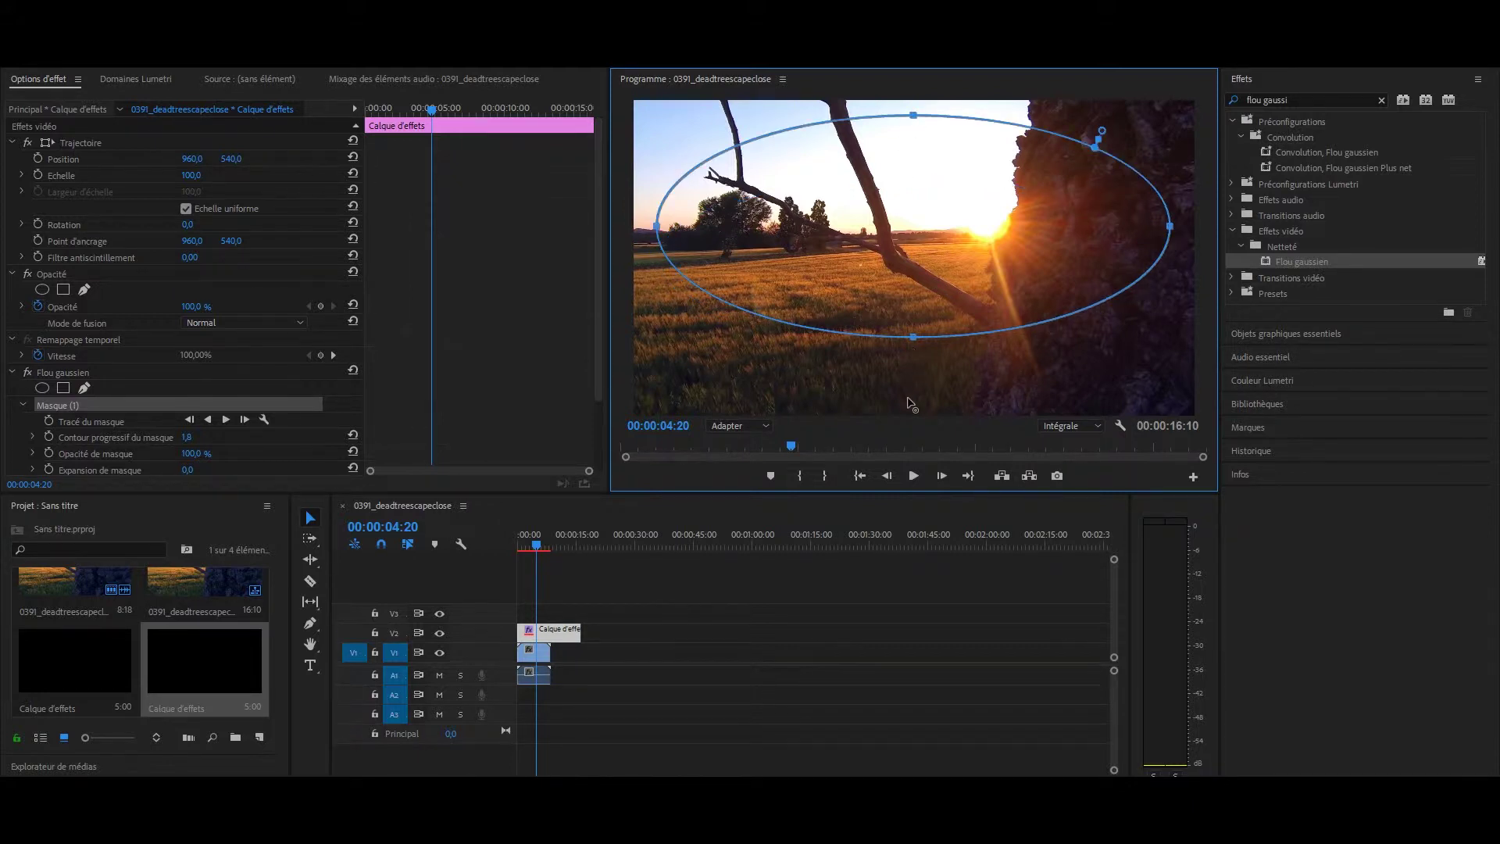
drag(913, 337, 912, 400)
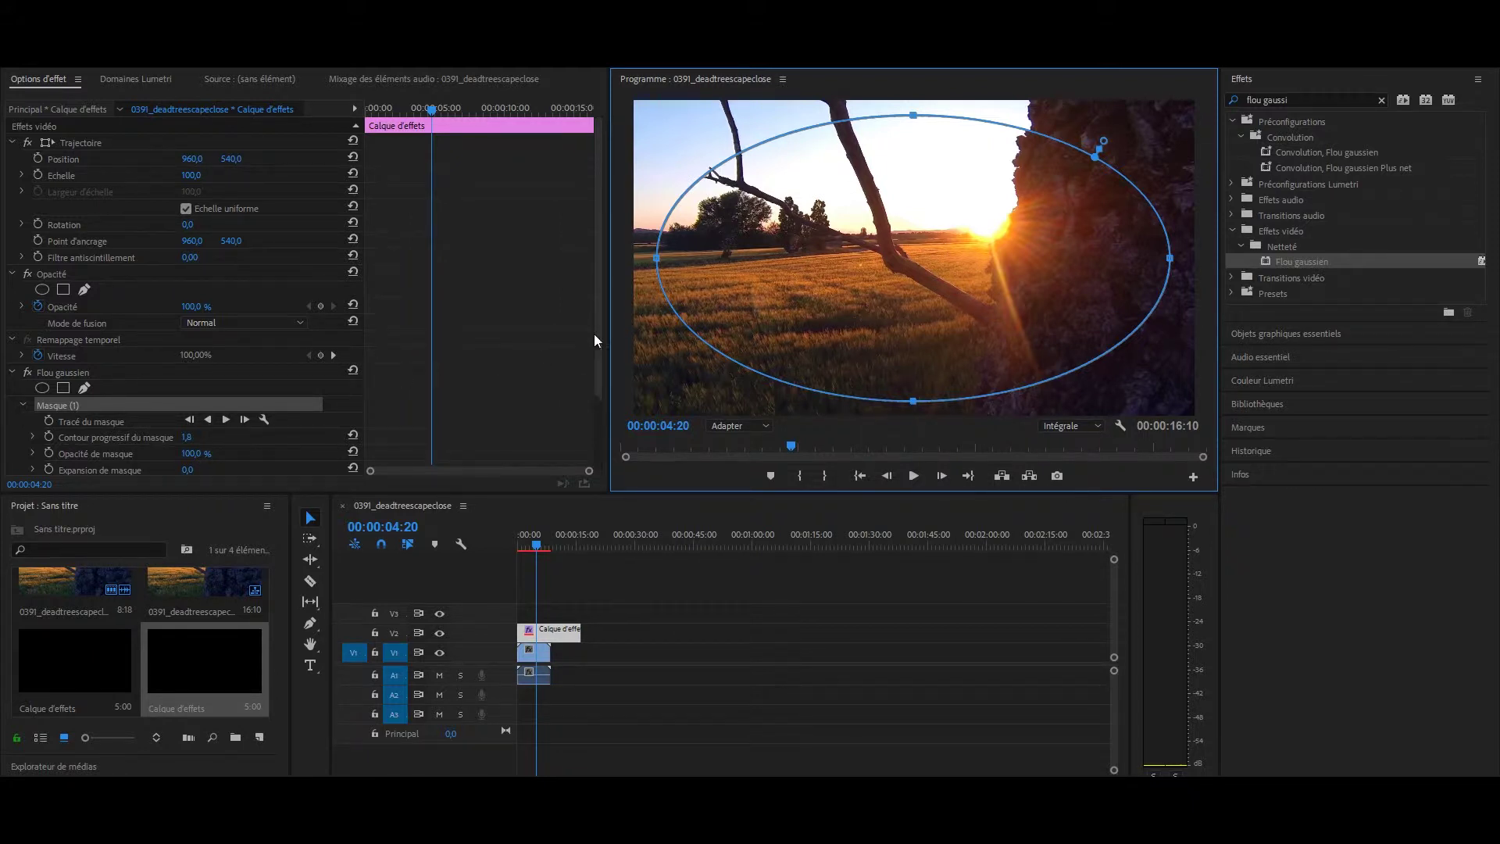
- Set the Flou gaussien blur amount to 20
click(595, 358)
scroll(525, 383, down, 2)
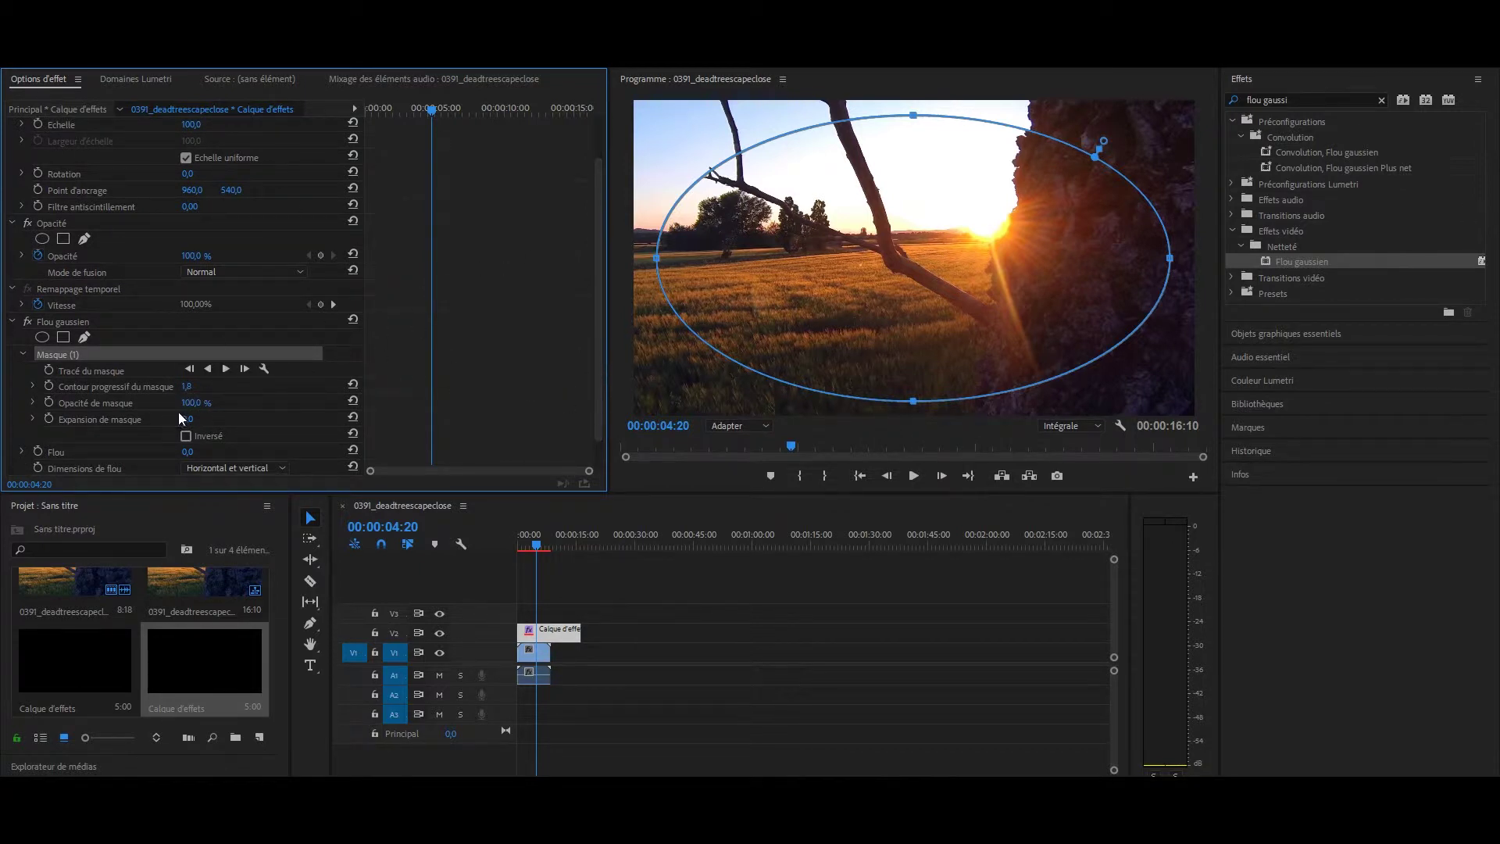
click(185, 451)
text(1)
text(0)
key(Return)
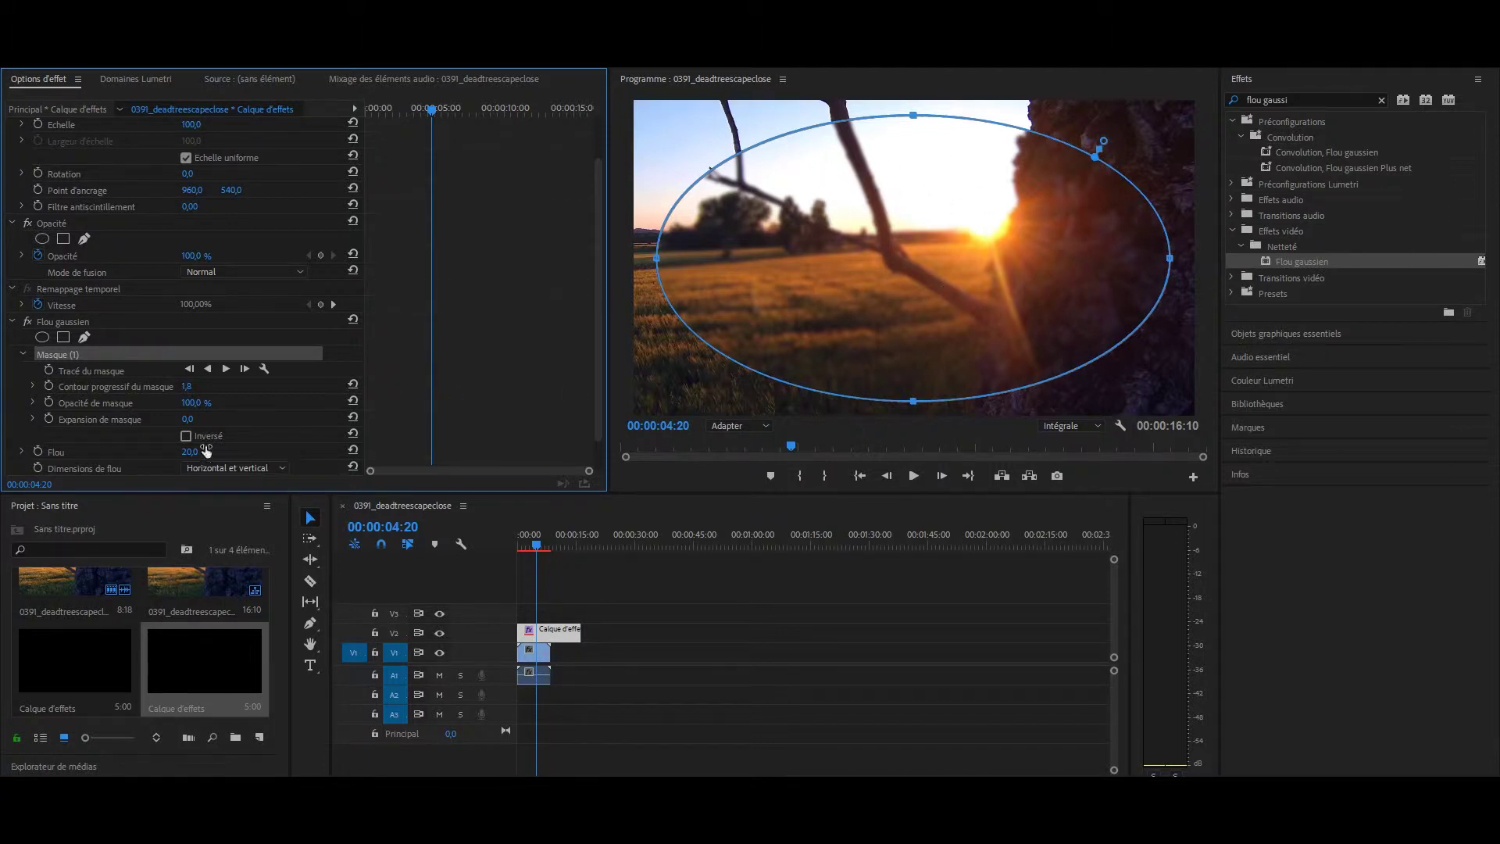
- Invert Masque (1) and check the edge-blurred frame in the maximized Program monitor
click(186, 436)
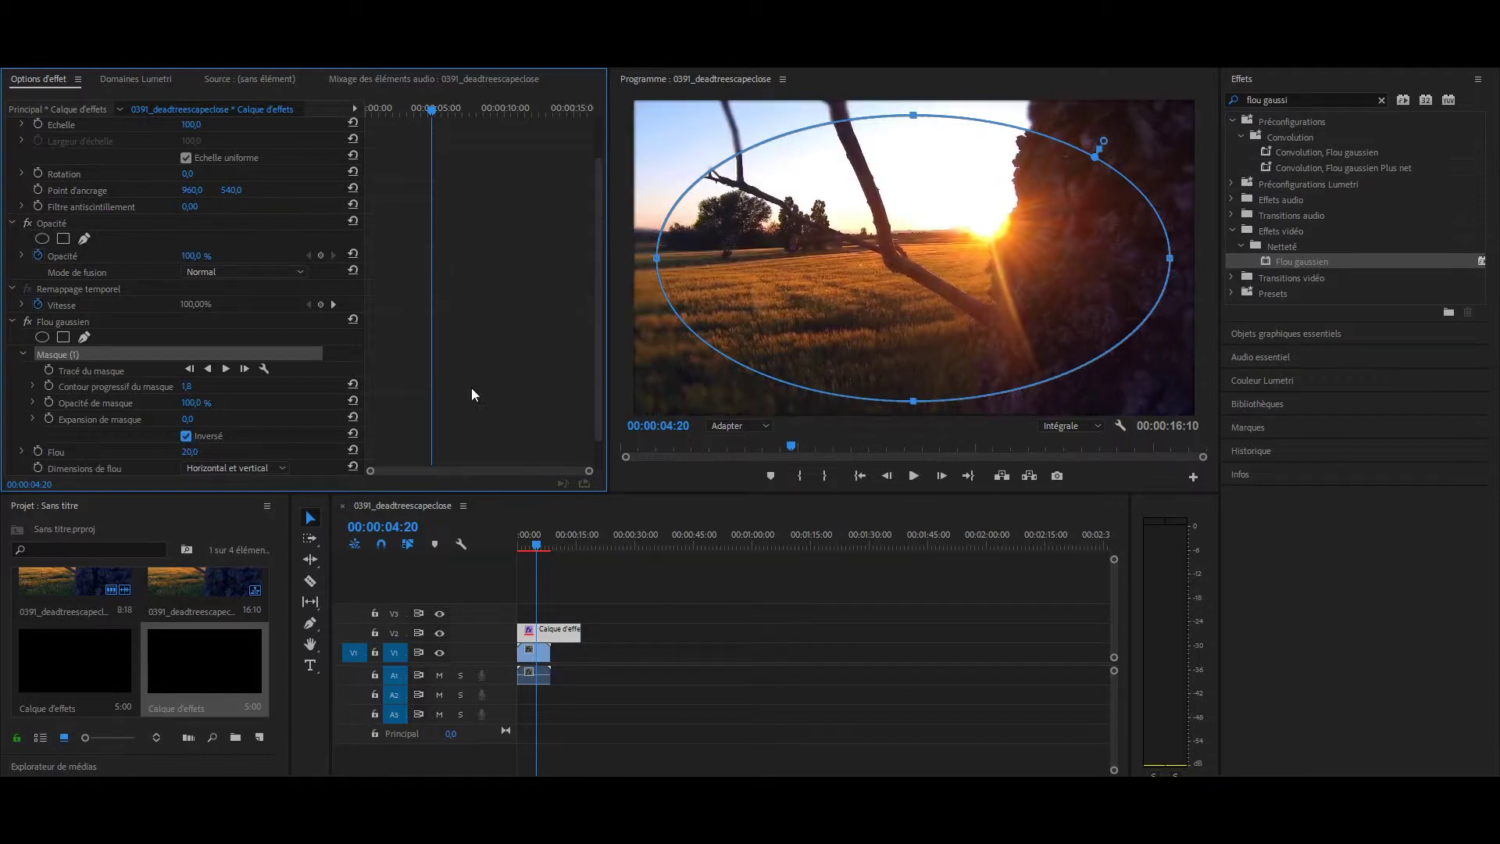
click(65, 290)
click(657, 79)
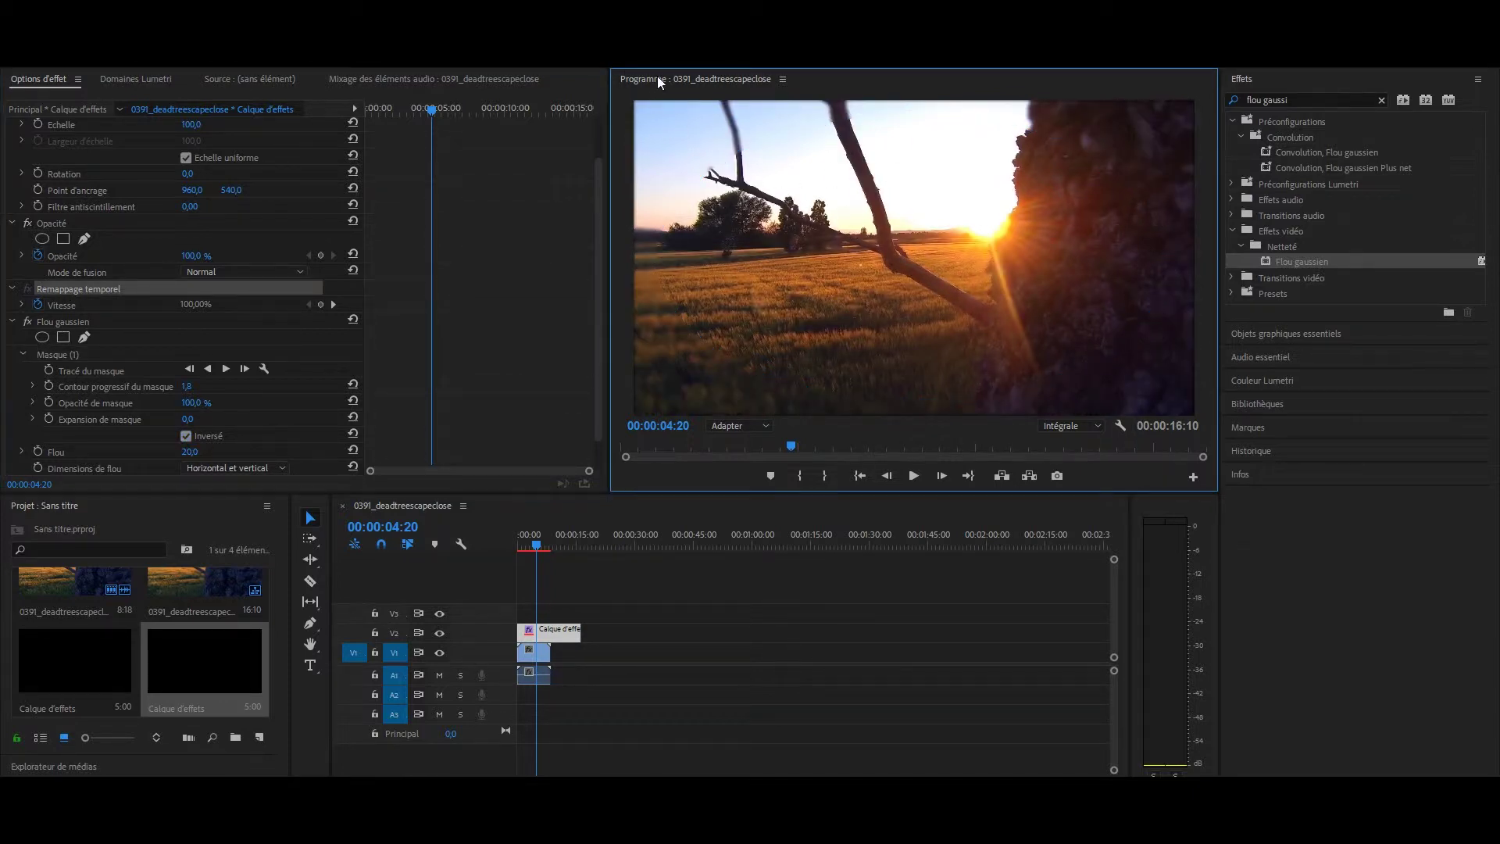
key(grave)
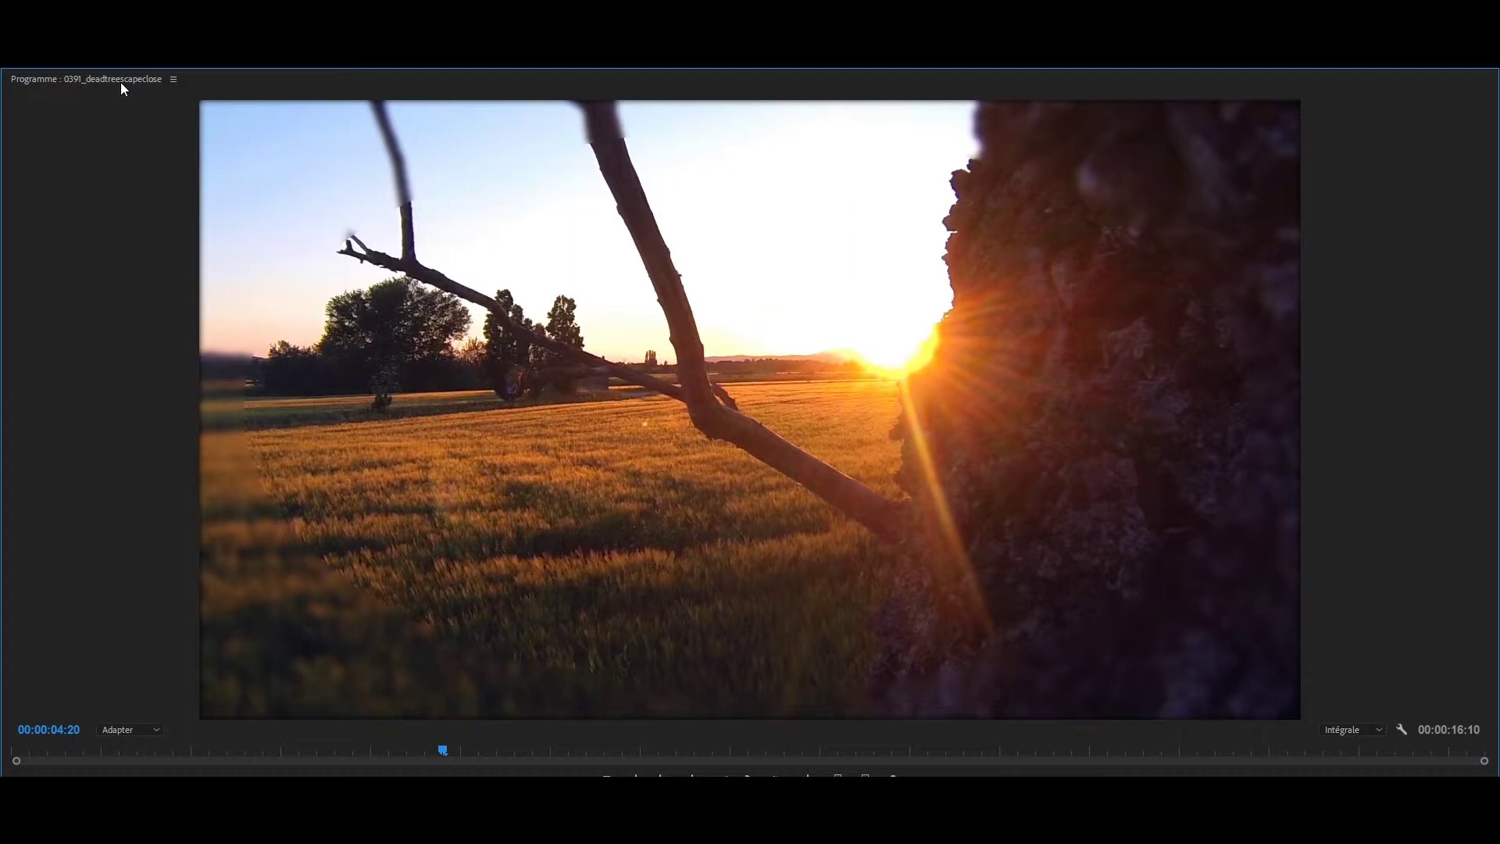
key(grave)
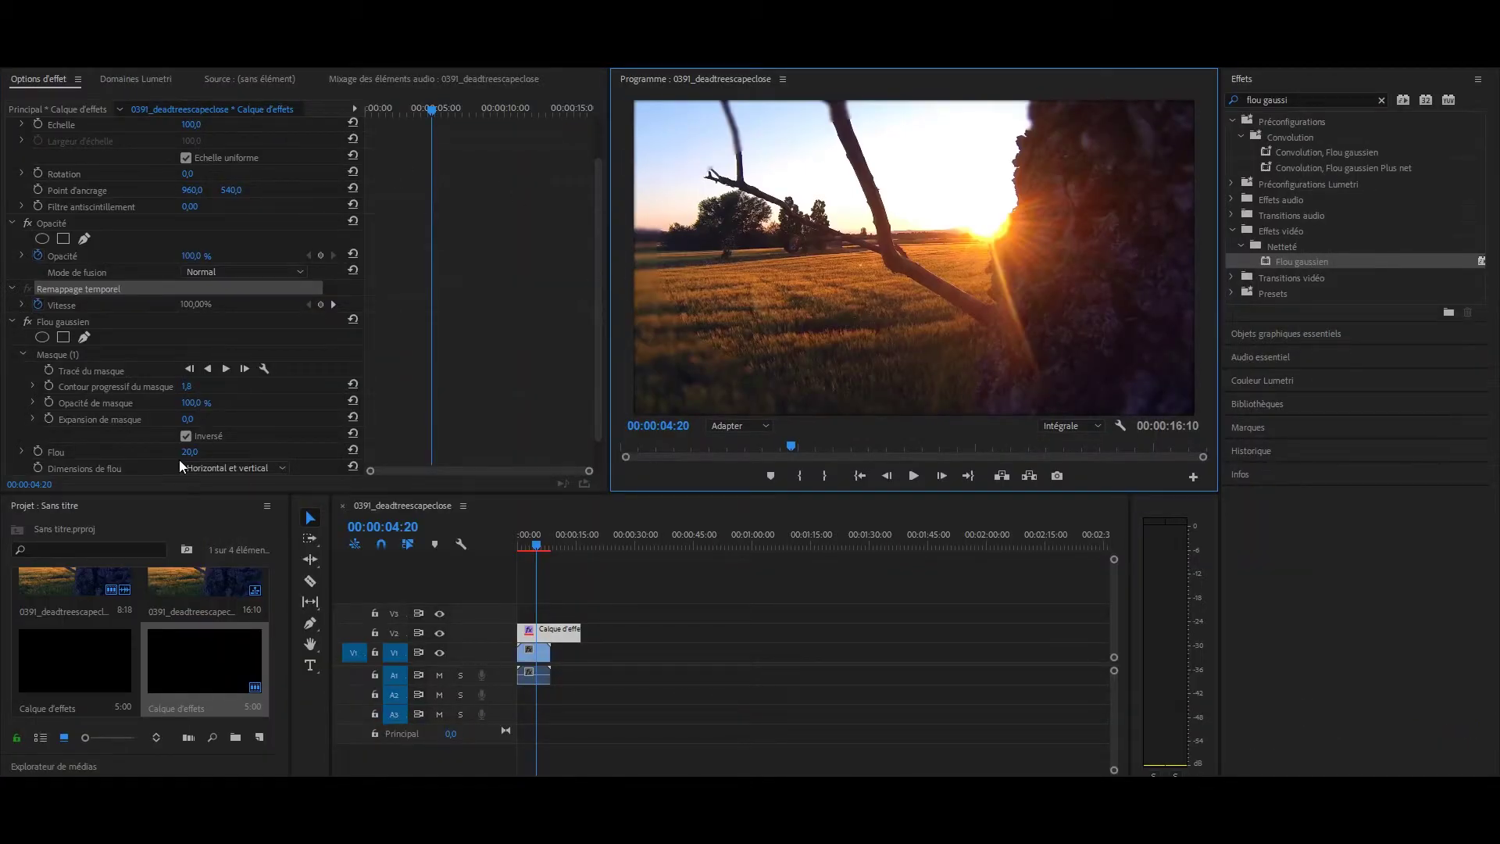
- Raise the mask feather and widen the ellipse slightly on both sides, then view it full-window
click(83, 354)
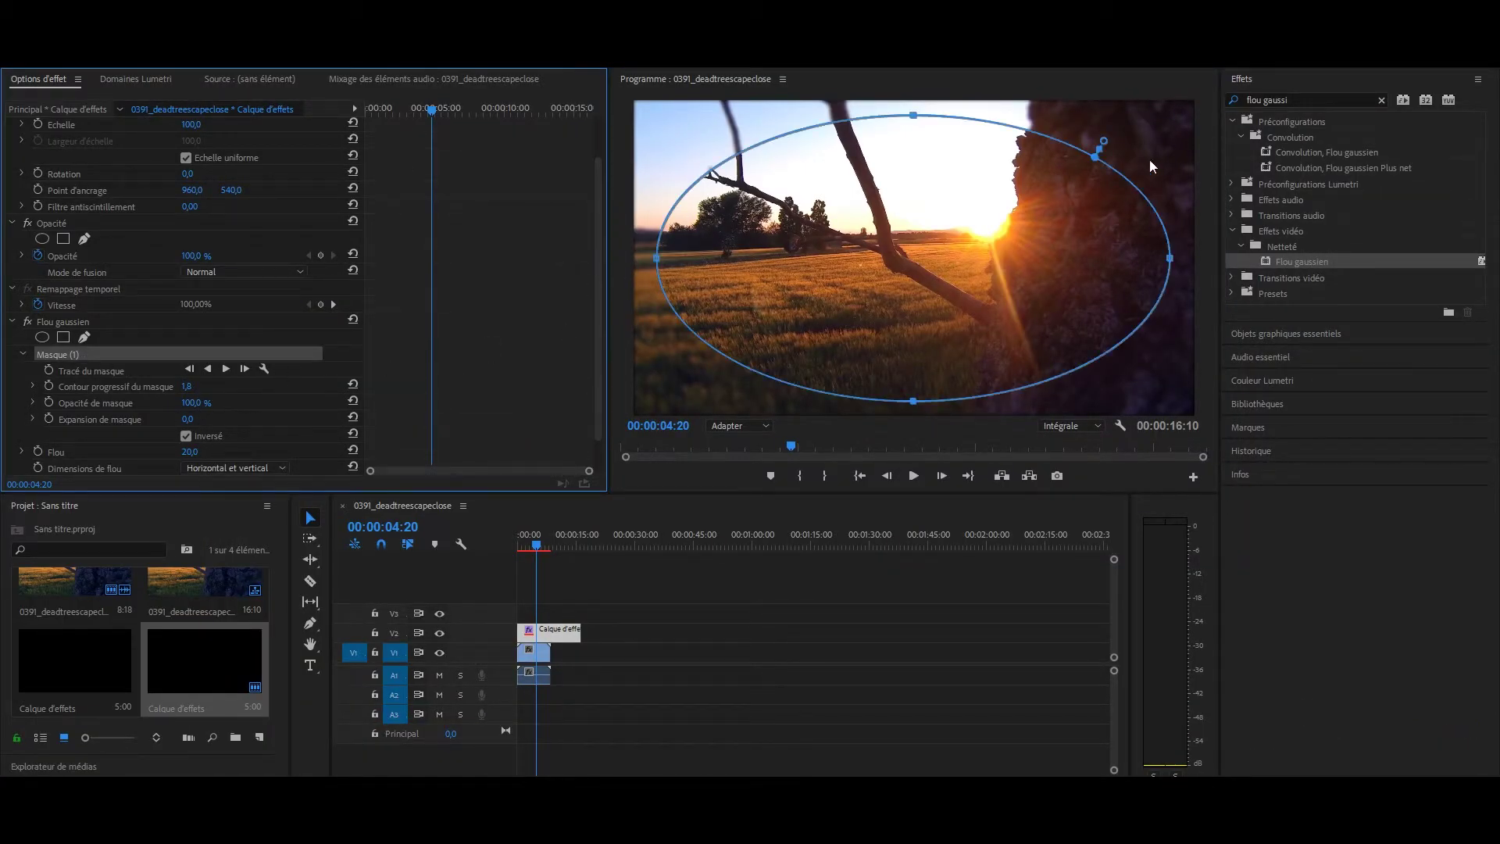
drag(1103, 141, 1124, 133)
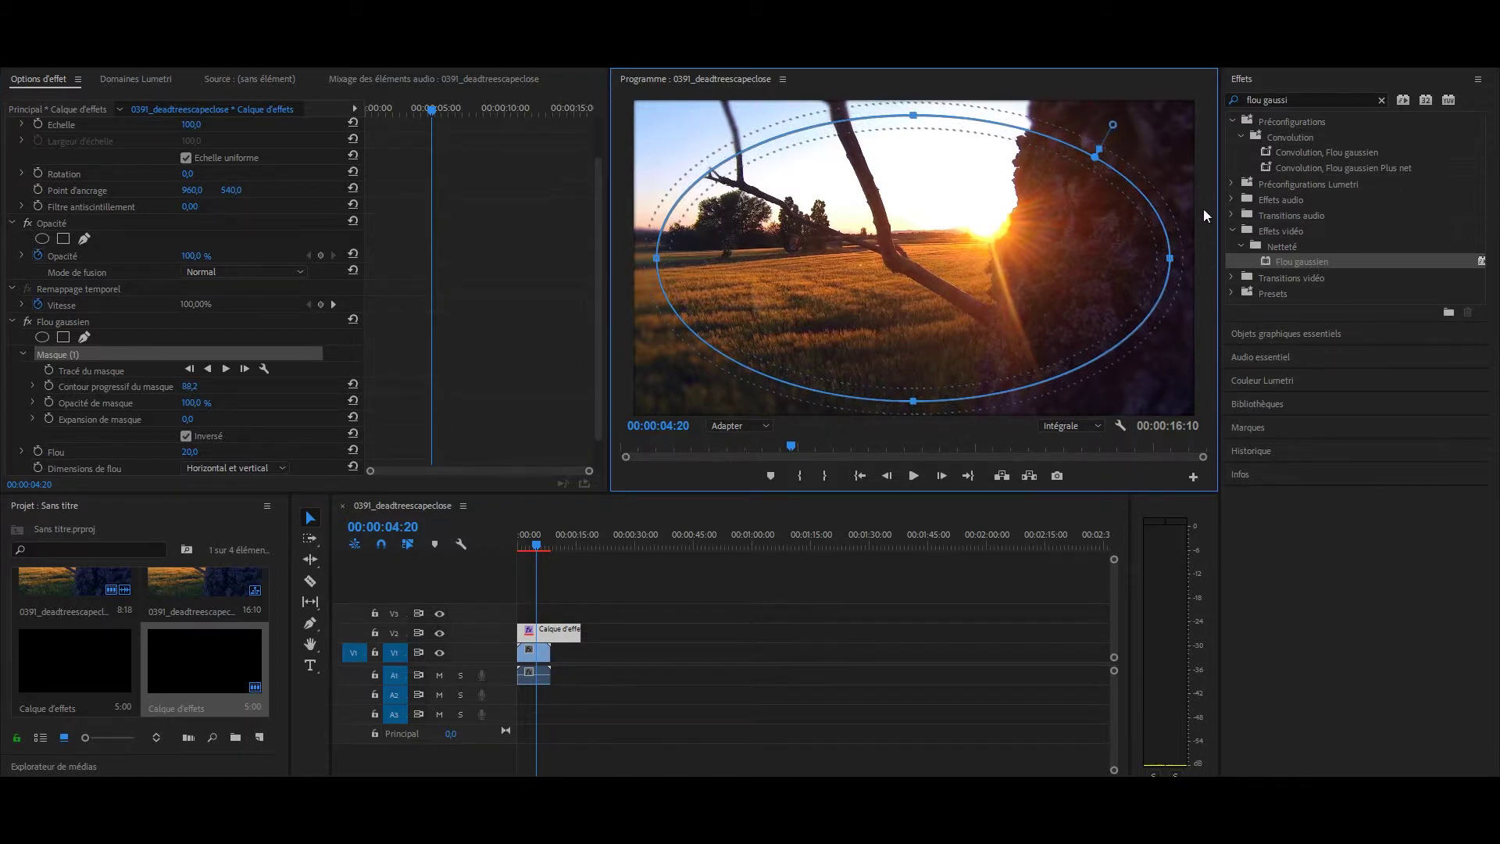
drag(1171, 257, 1183, 261)
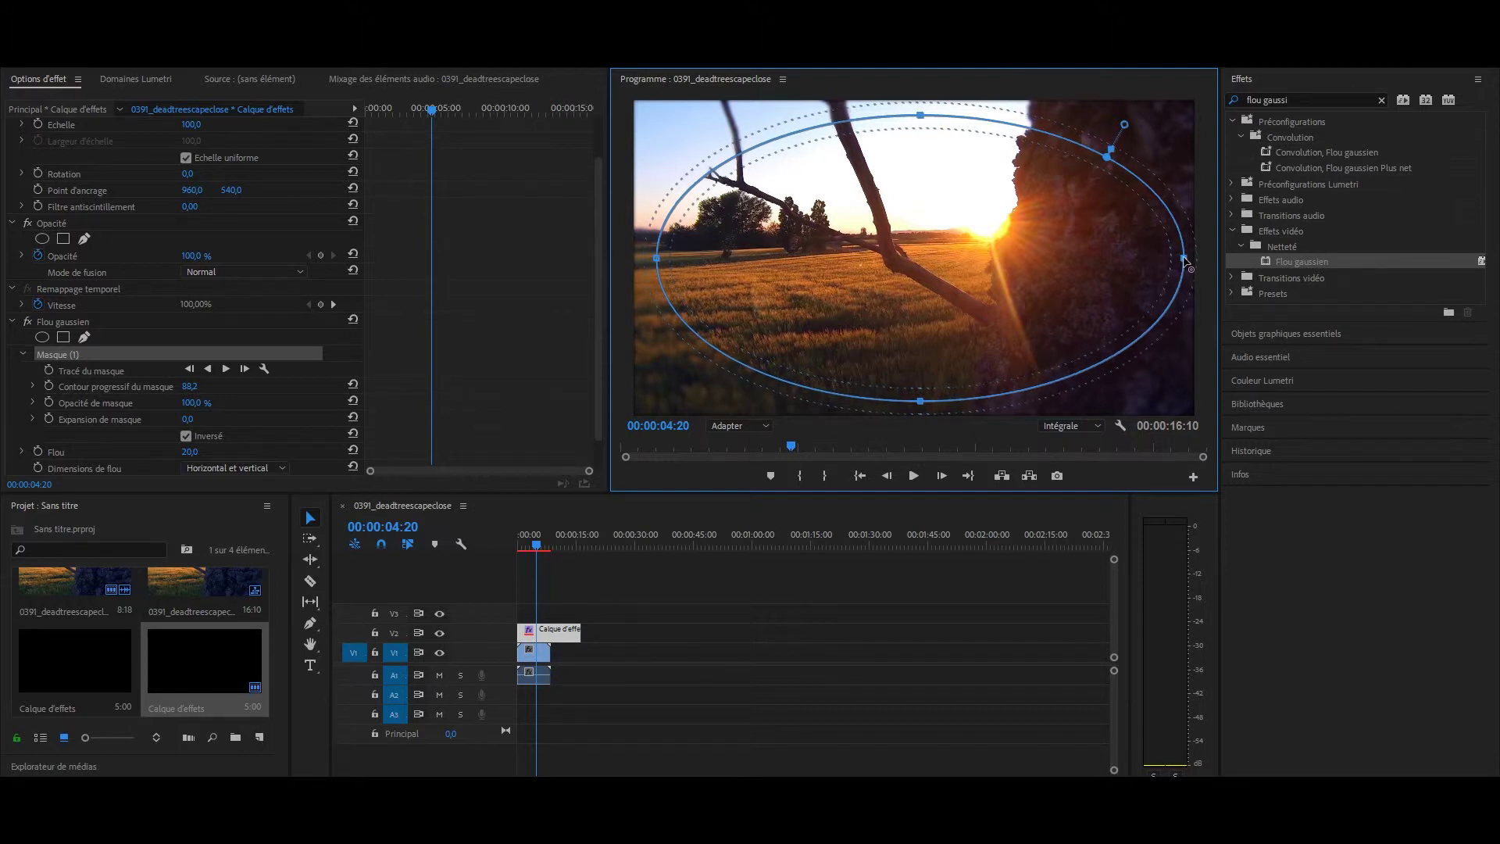
drag(660, 260, 648, 259)
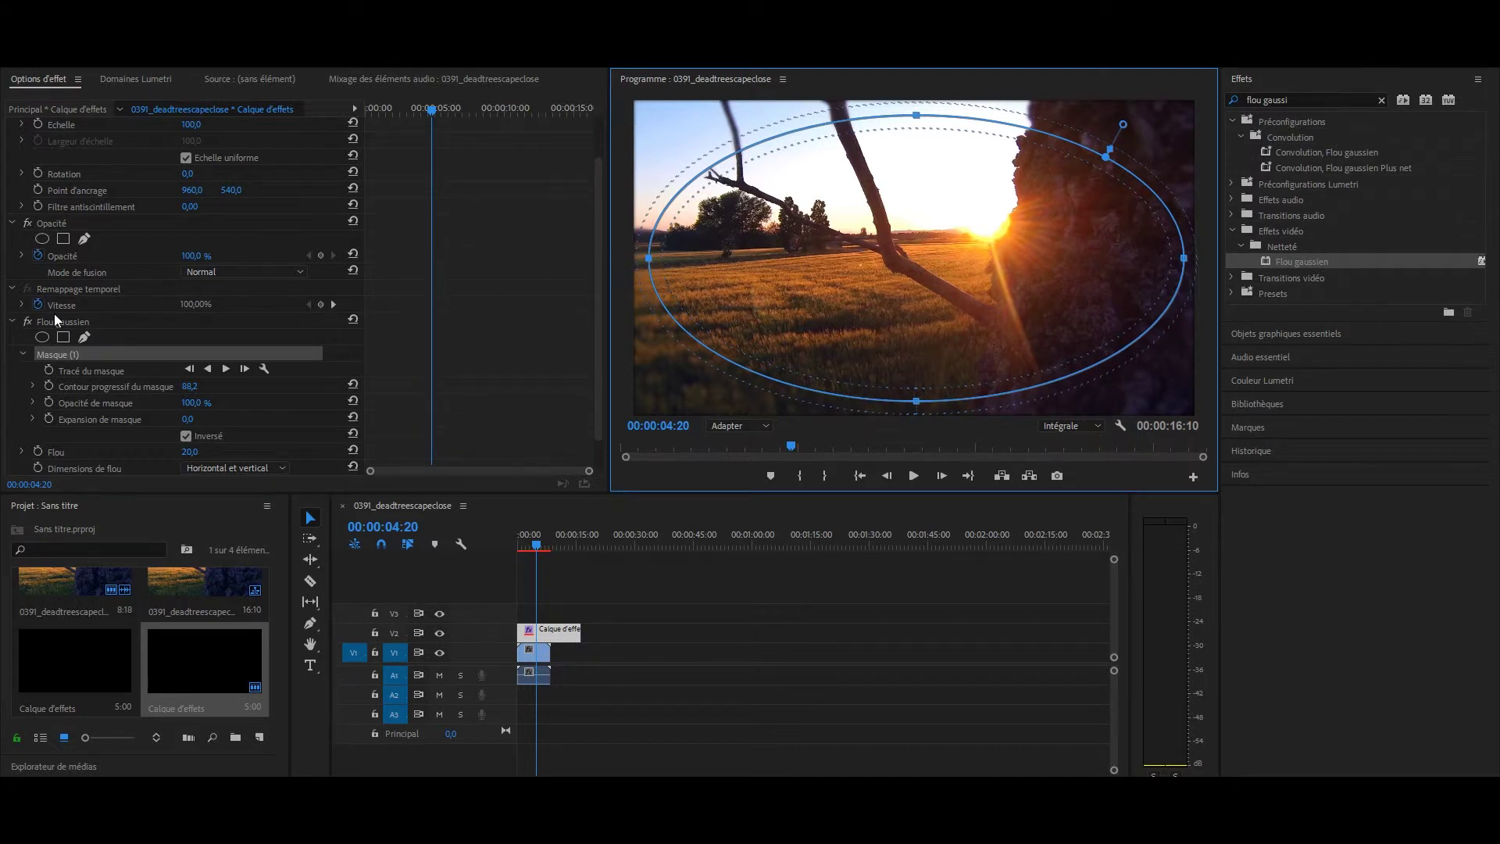
click(99, 321)
click(708, 72)
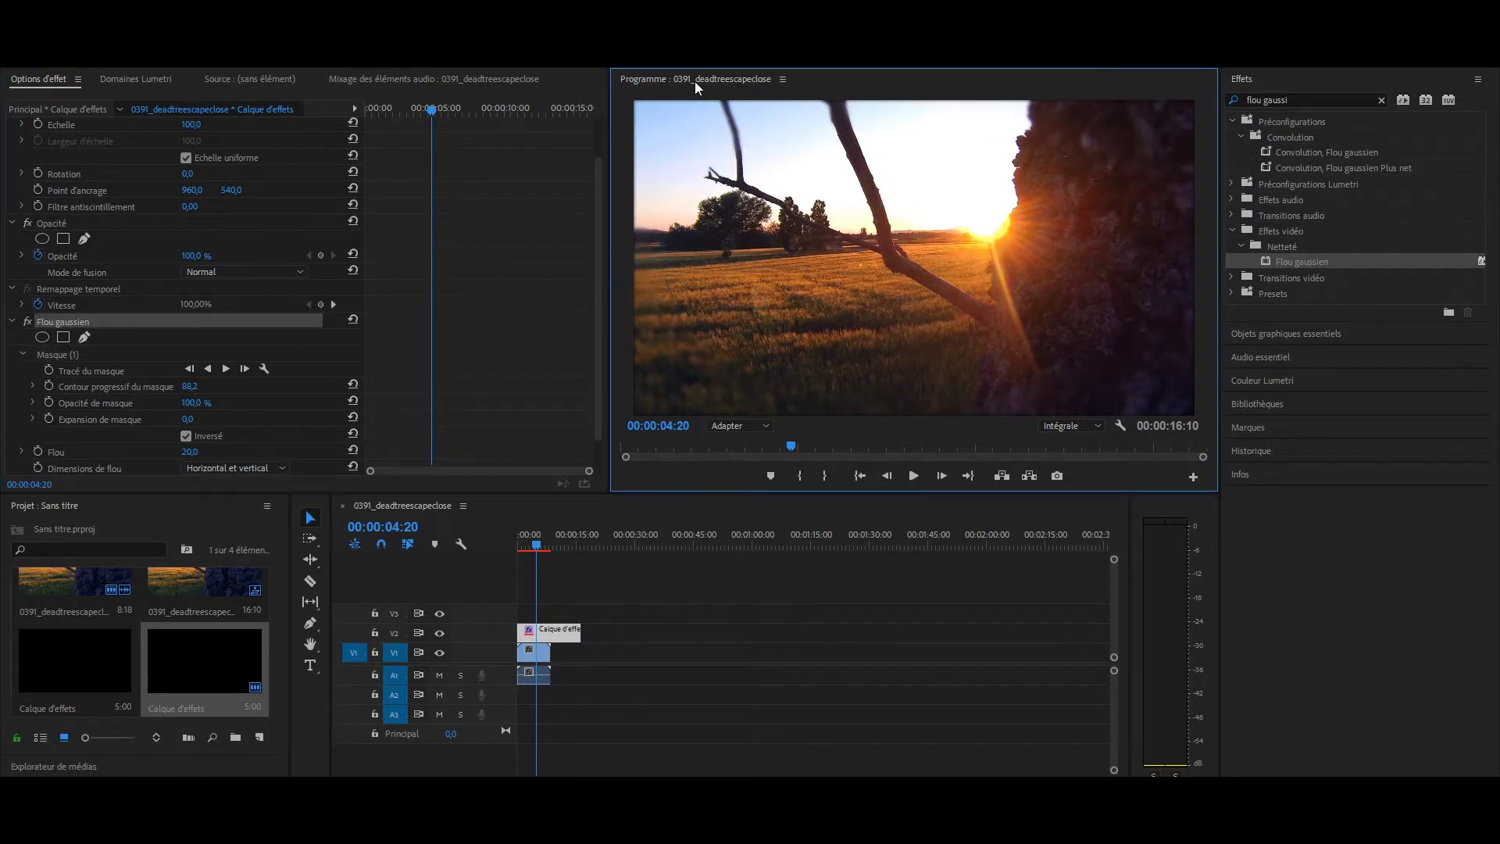
key(grave)
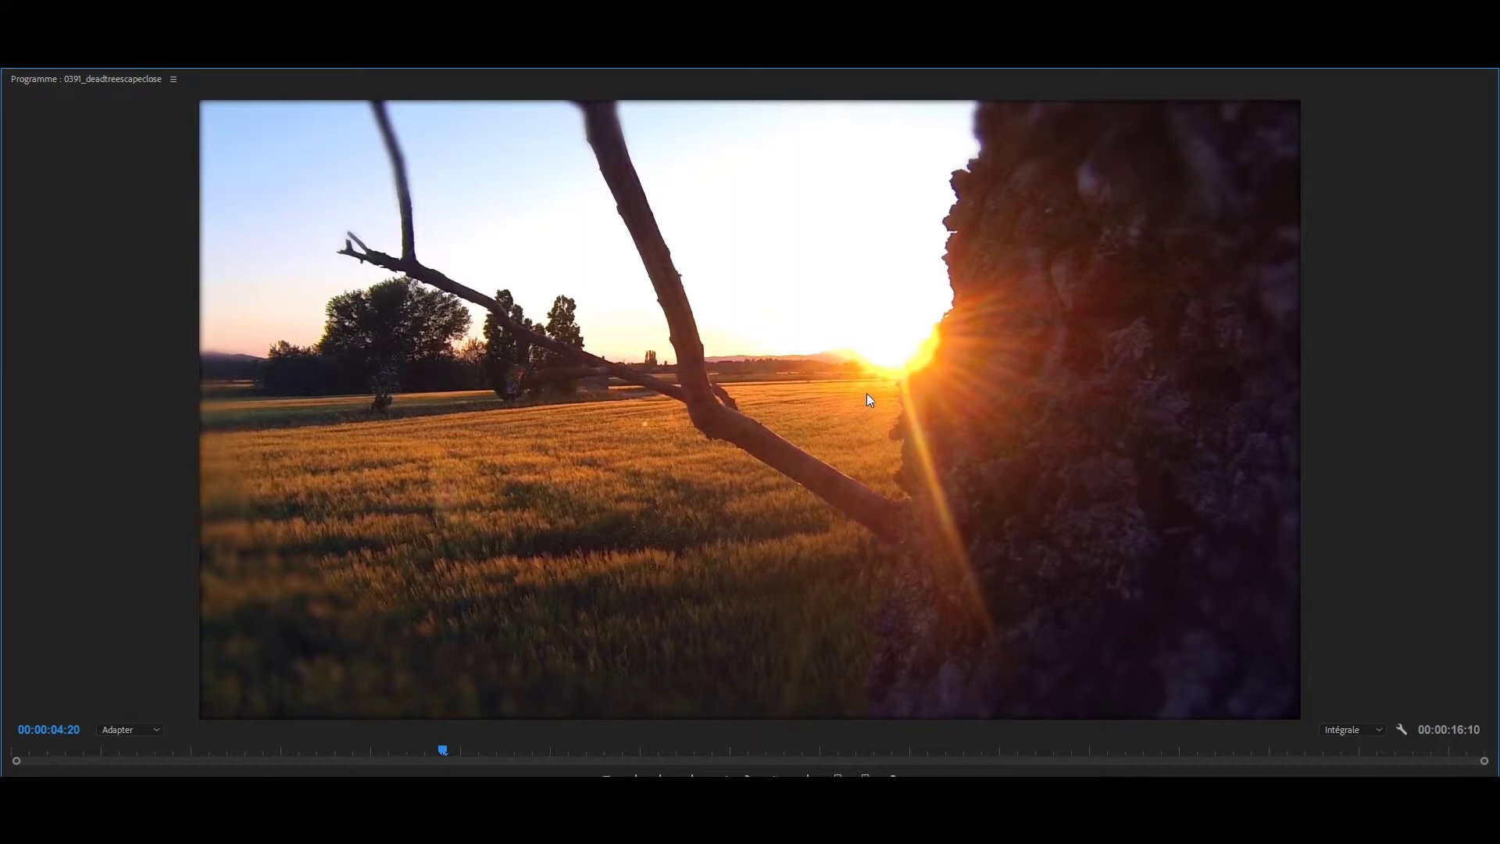
- Scrub the edge-blurred shot around the 1-second mark, then restore the full workspace
click(102, 755)
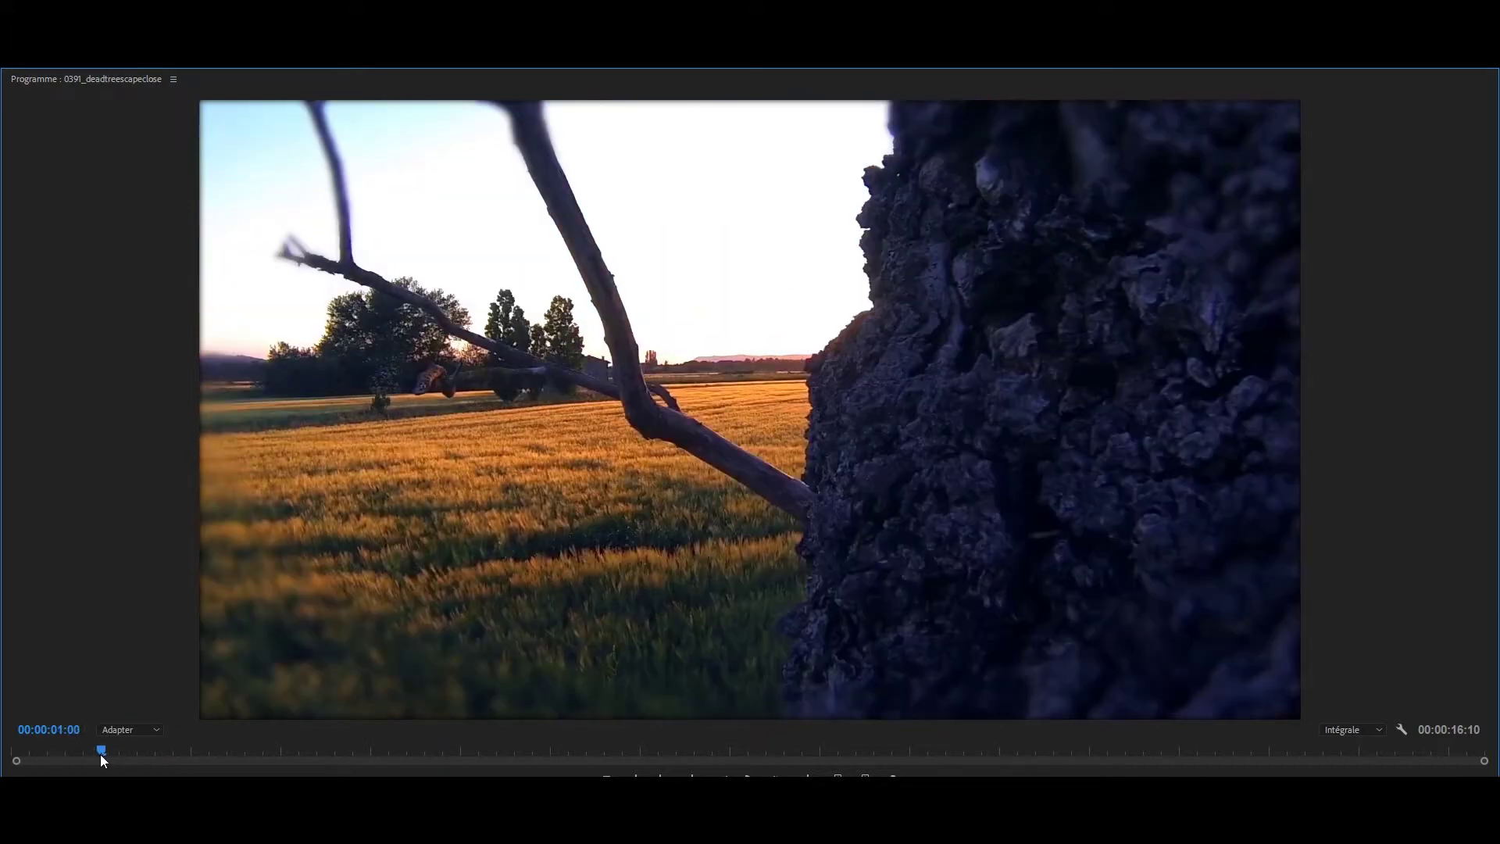
mouse_move(126, 755)
mouse_down()
mouse_move(389, 711)
mouse_move(70, 713)
mouse_up()
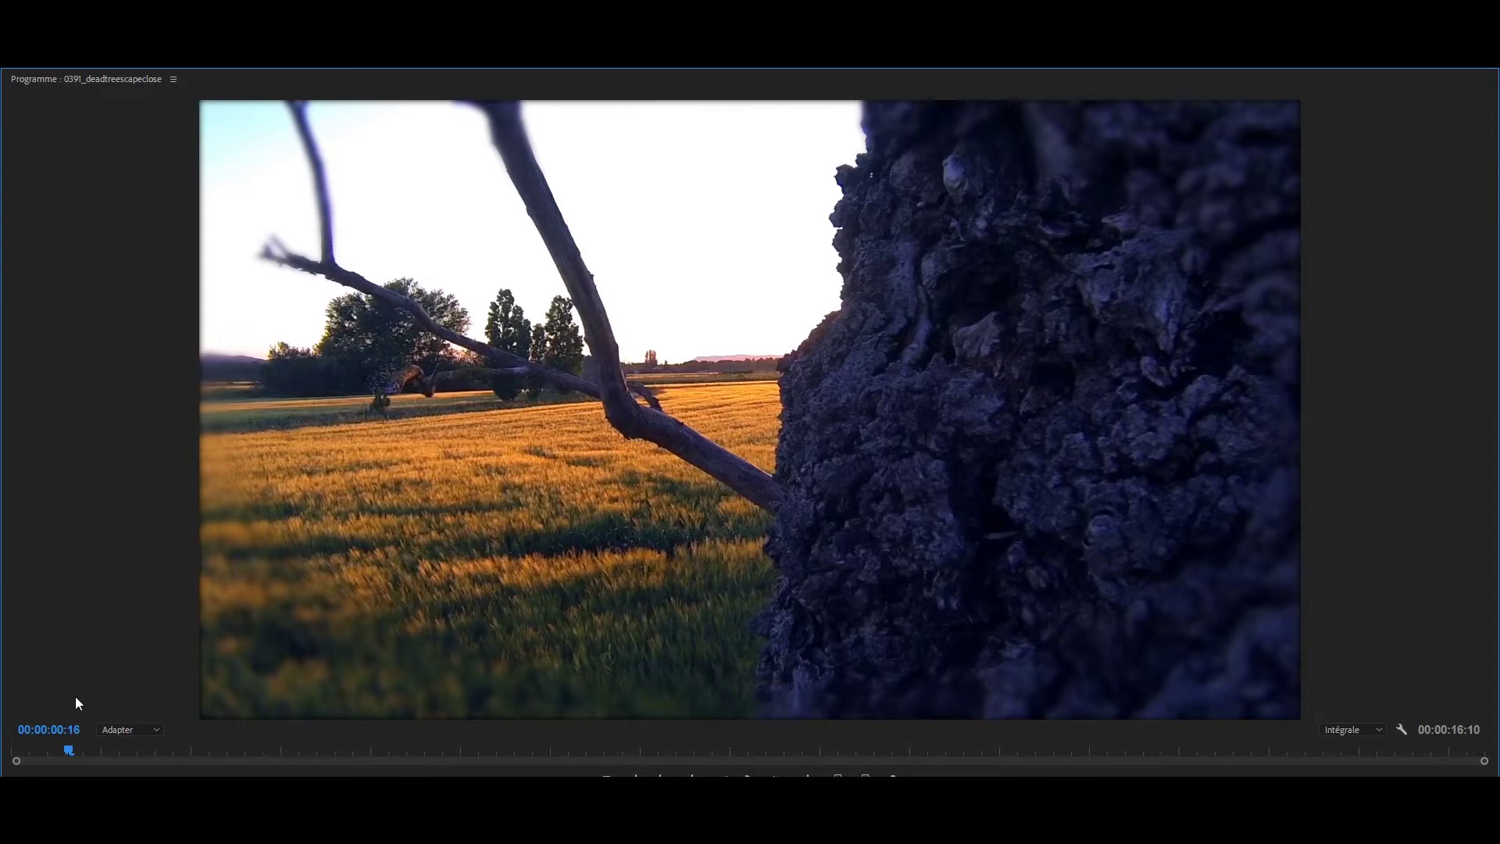
double_click(37, 81)
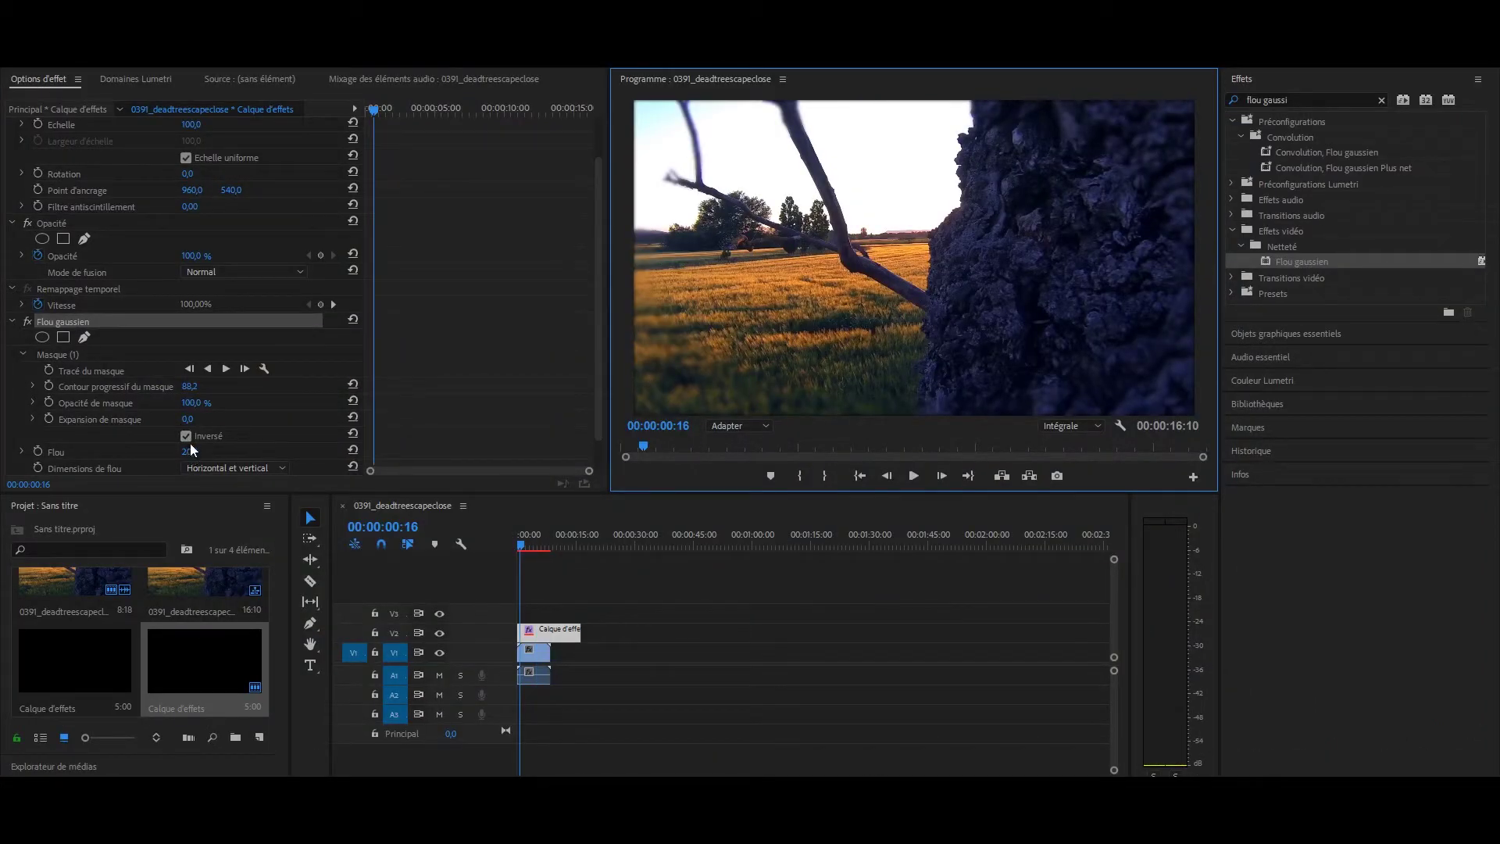
- Increase the mask feather to 137,8 and set the Flou gaussien amount to 50
click(110, 357)
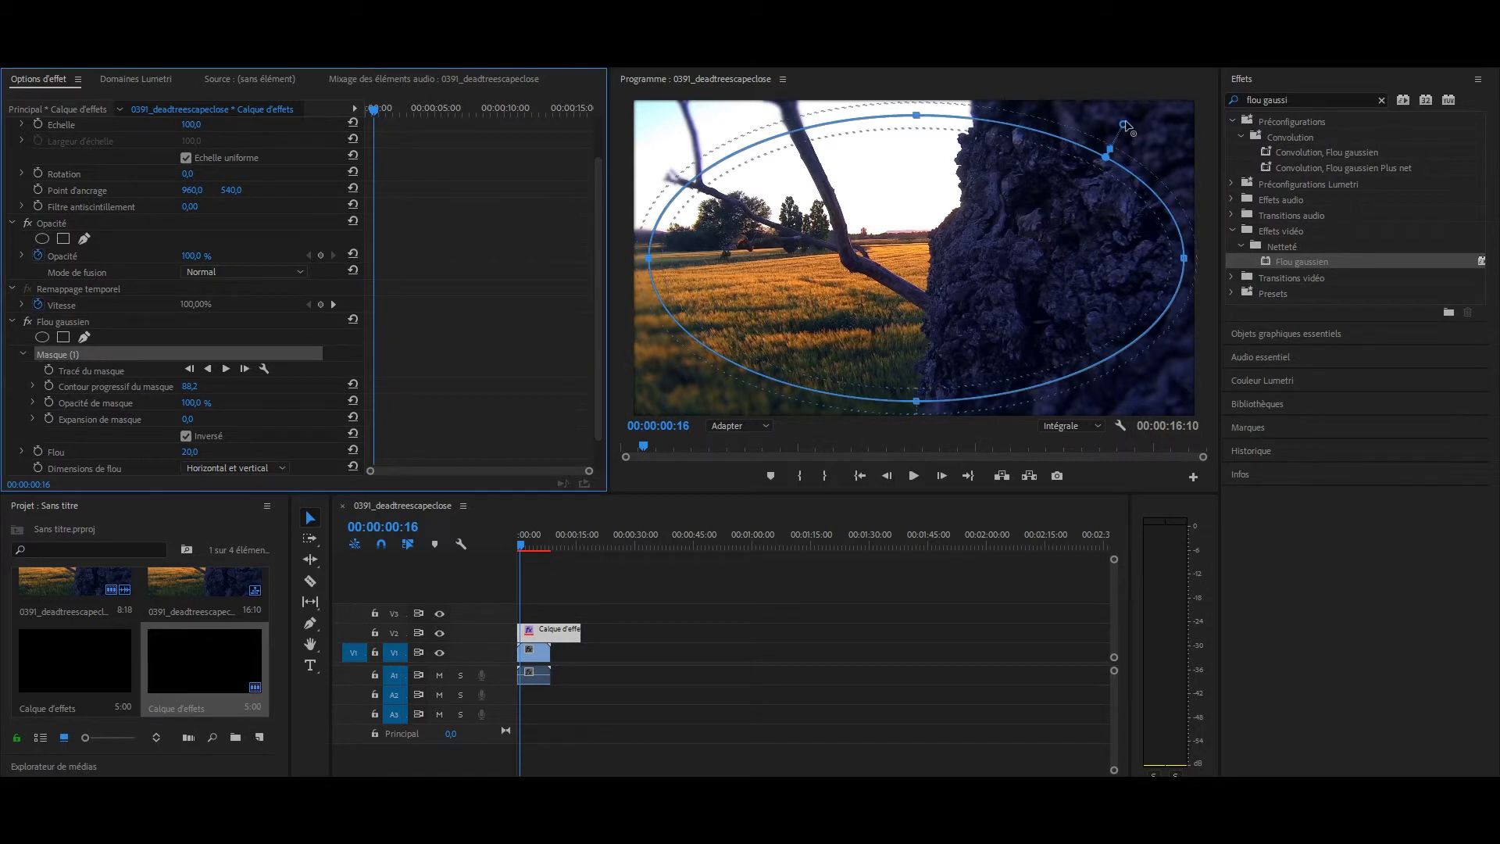
drag(1123, 125, 1126, 118)
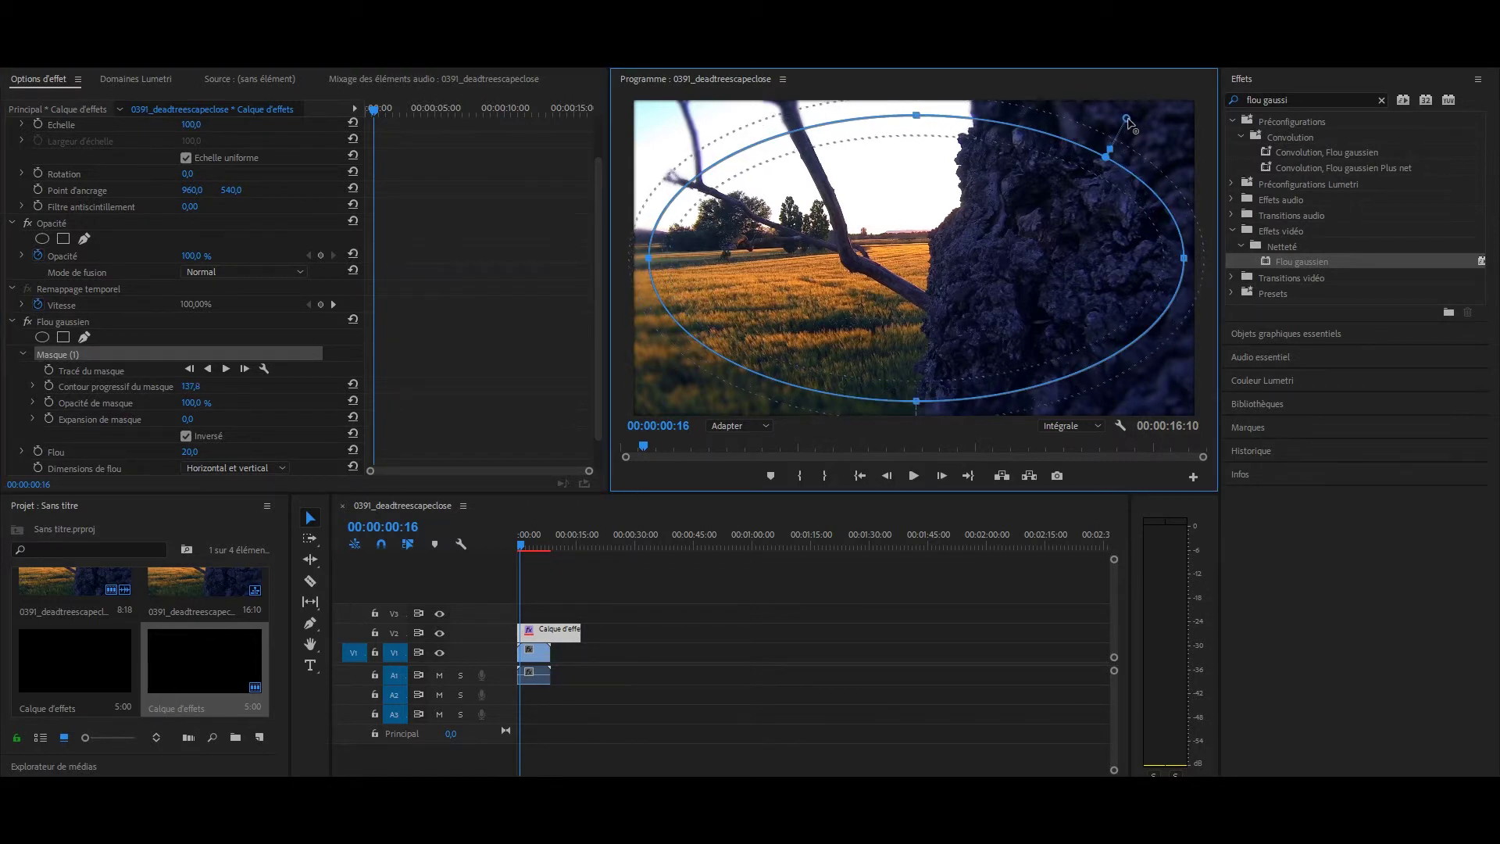
click(194, 451)
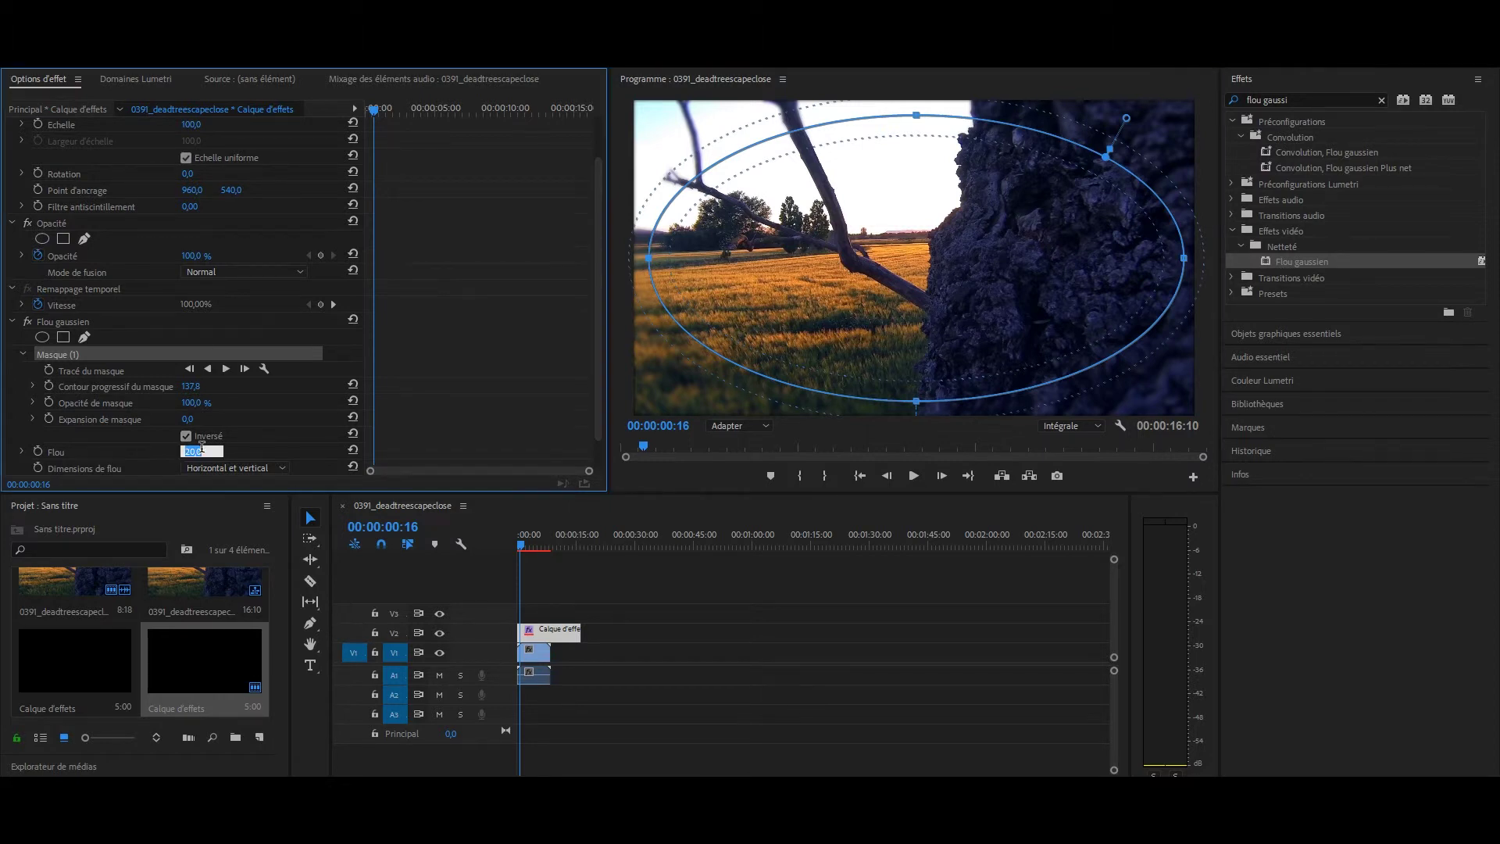
text(50)
key(Return)
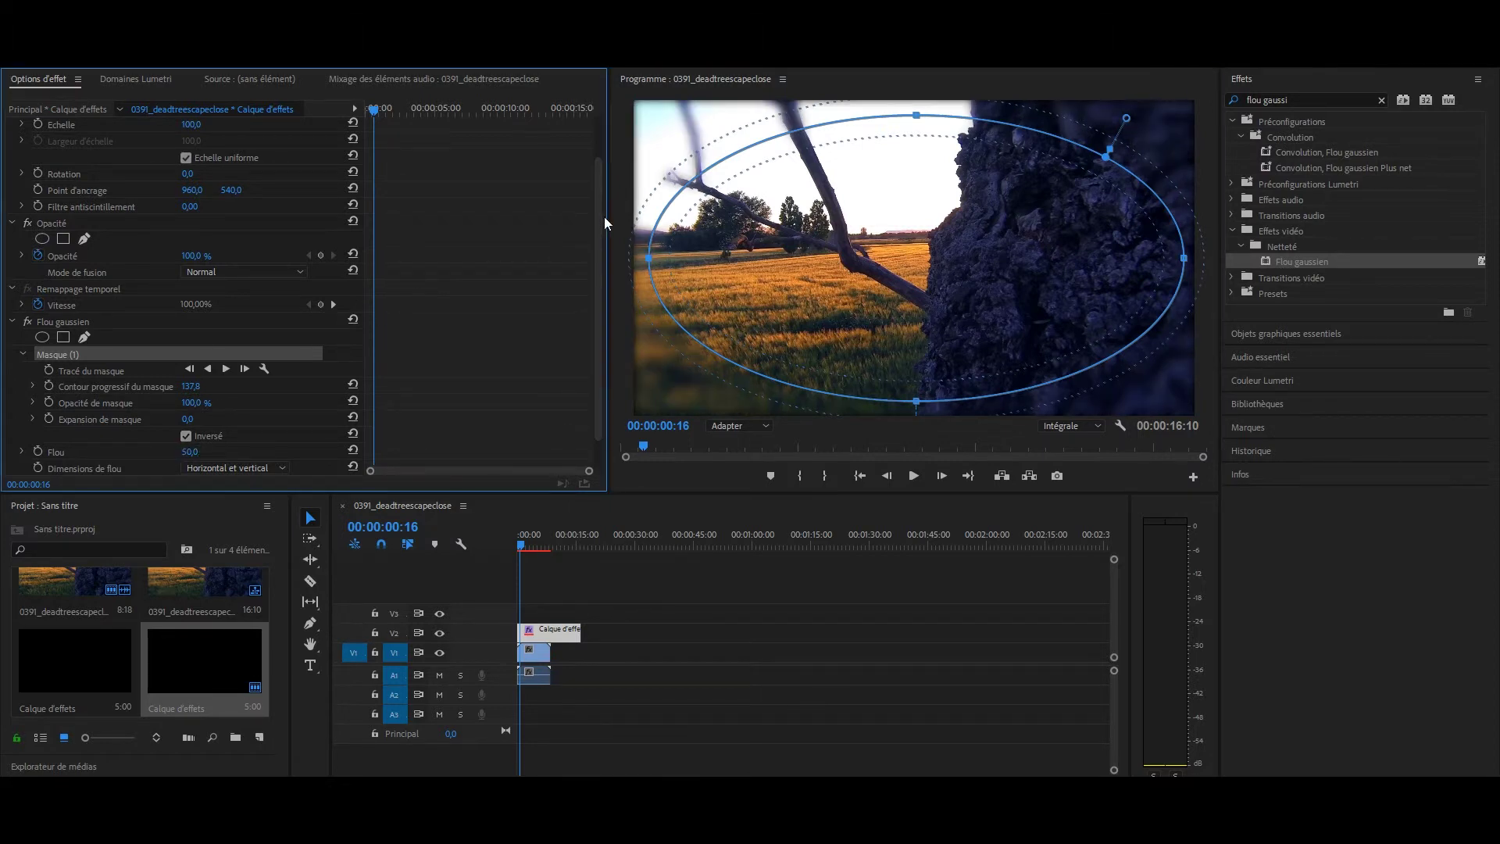
- Review the stronger, softer edge blur in the maximized Program monitor, then restore the layout
click(665, 81)
key(grave)
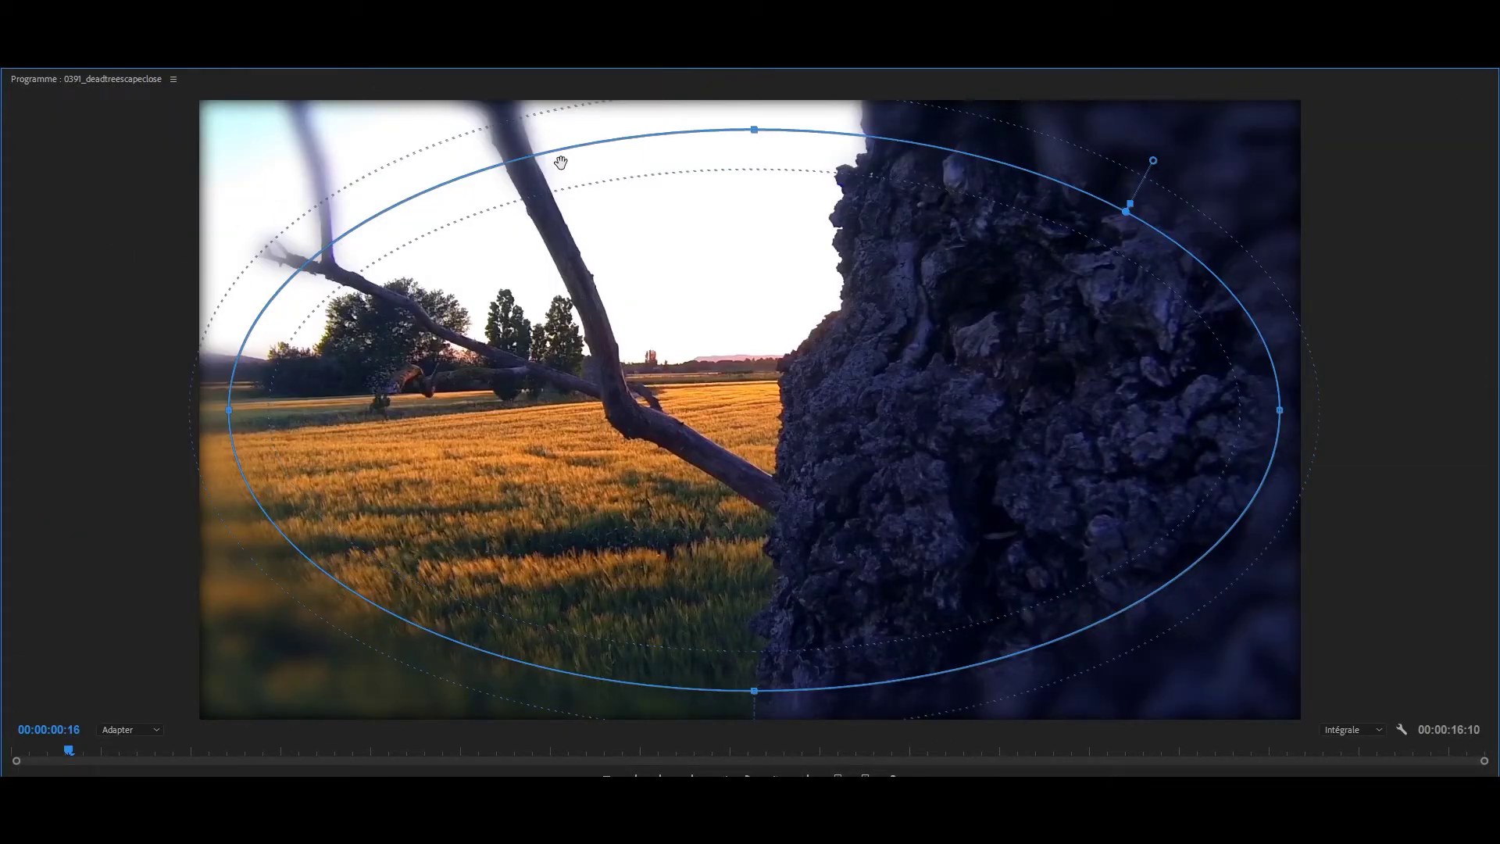
double_click(42, 75)
click(133, 321)
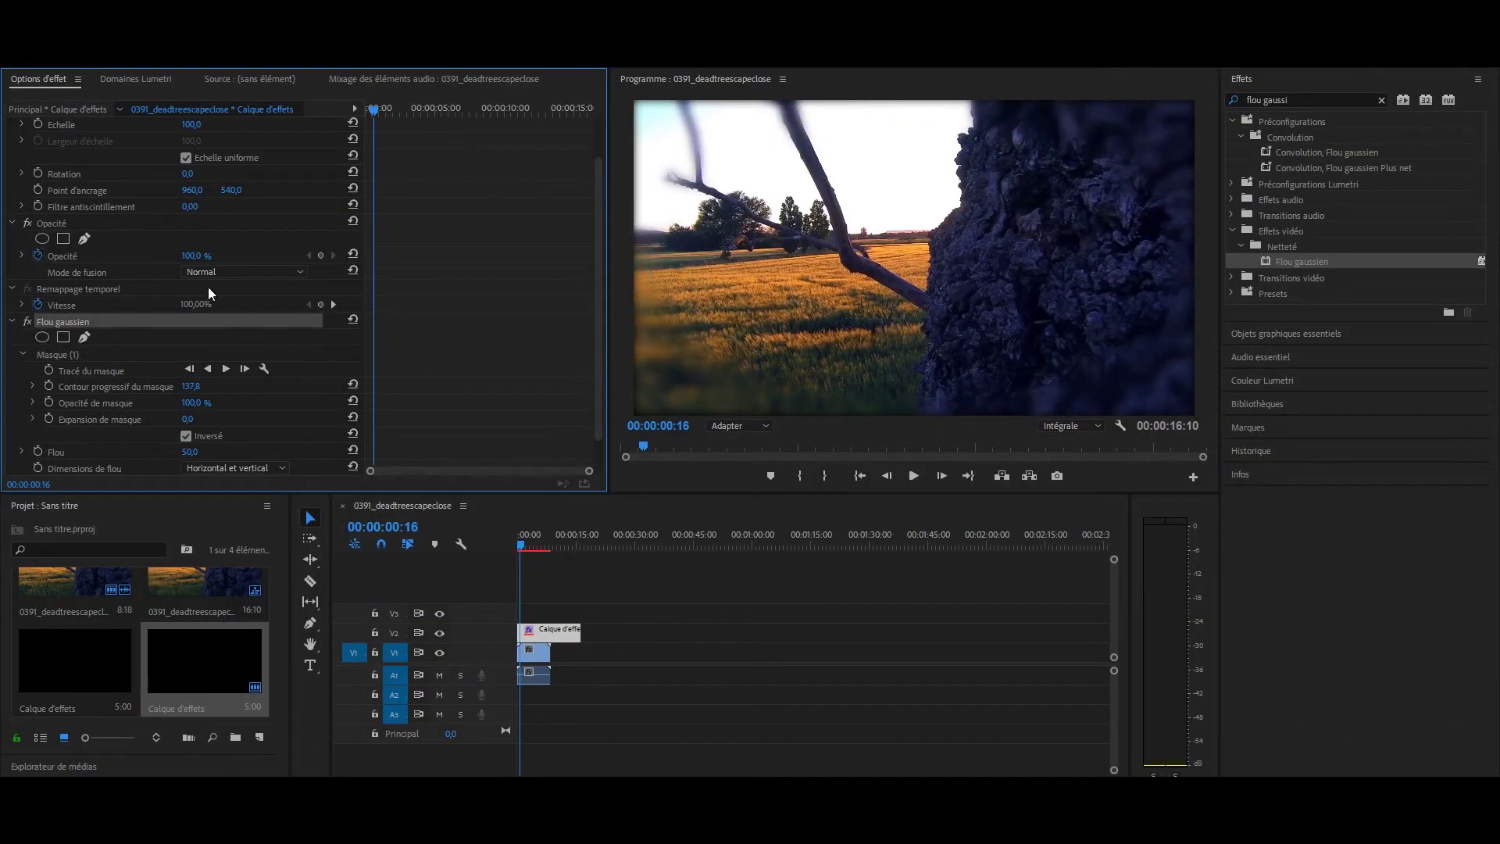
click(657, 82)
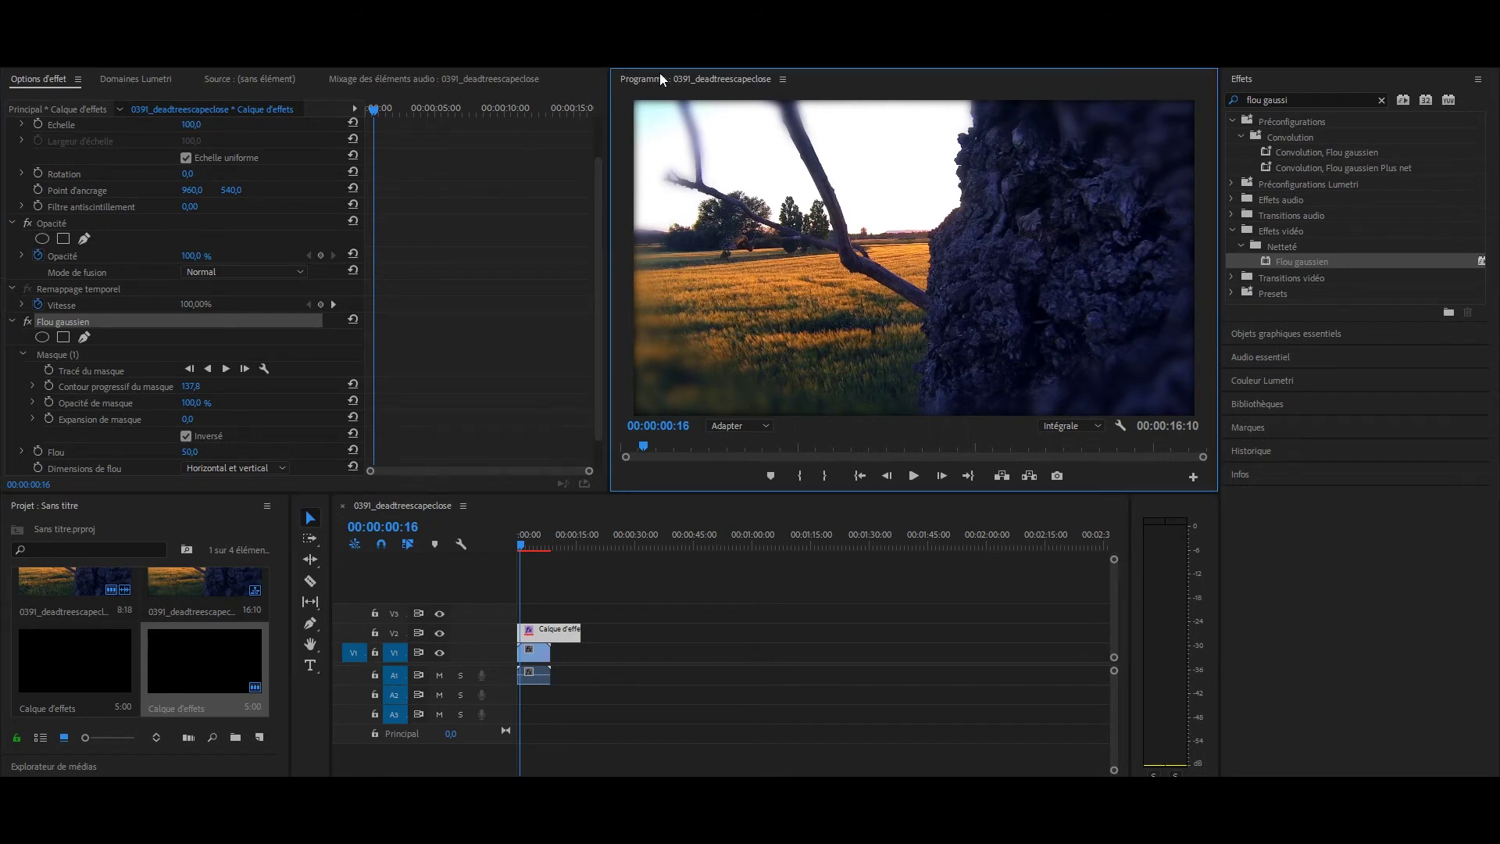
double_click(660, 75)
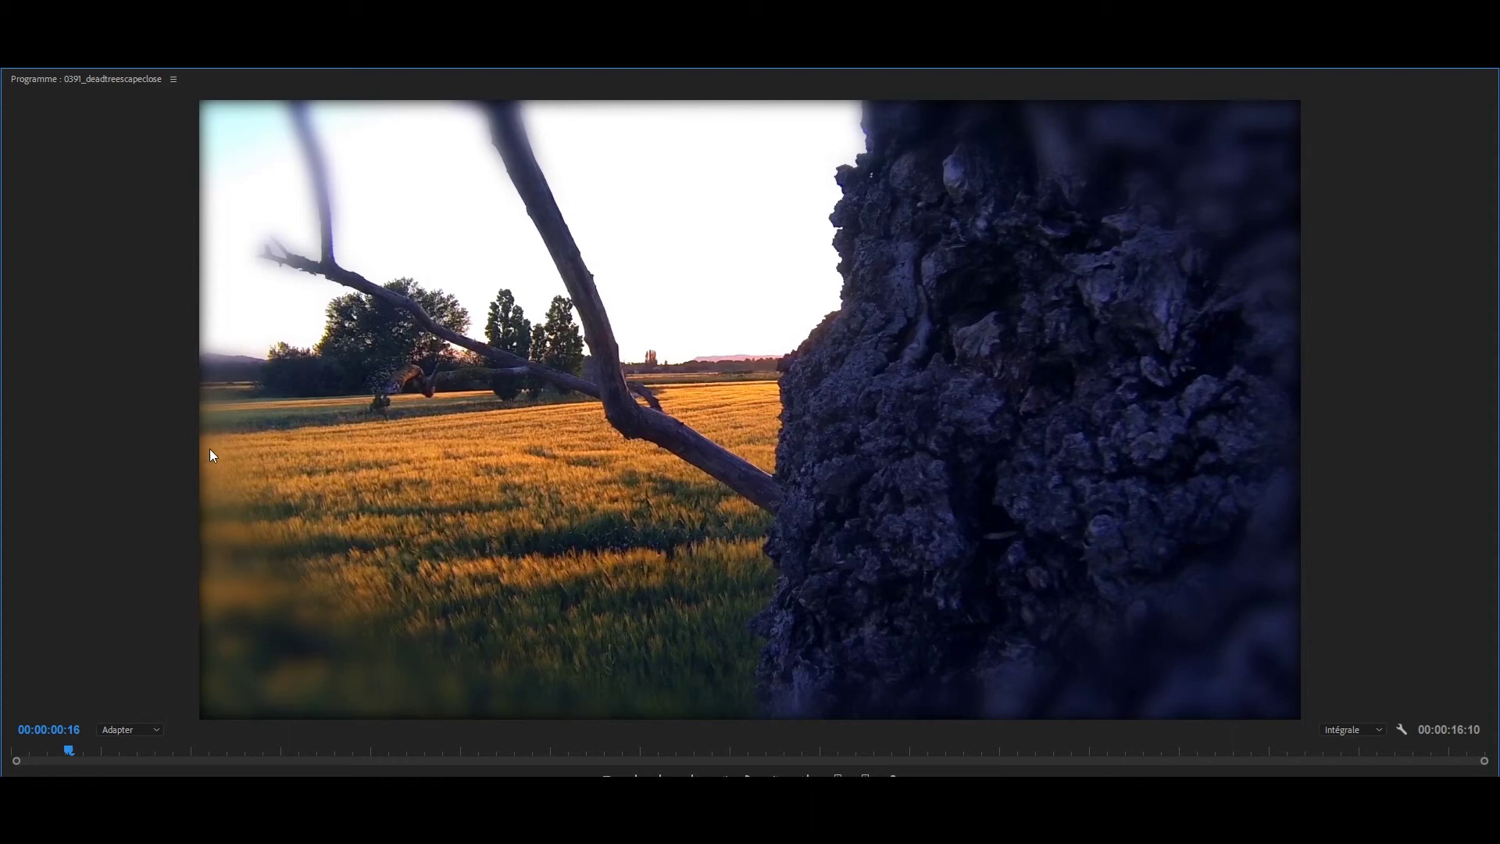
double_click(101, 81)
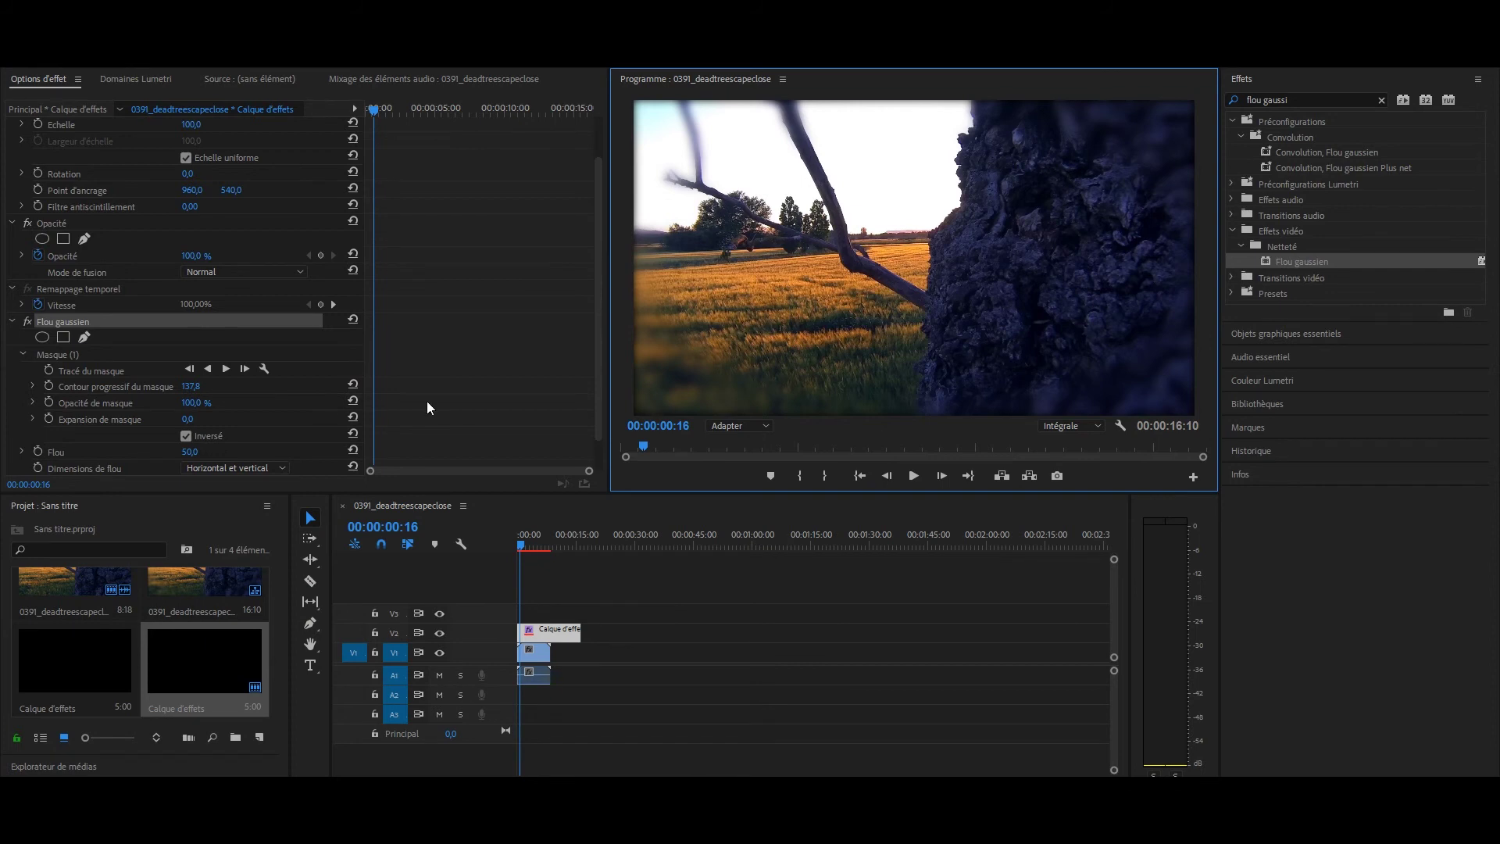